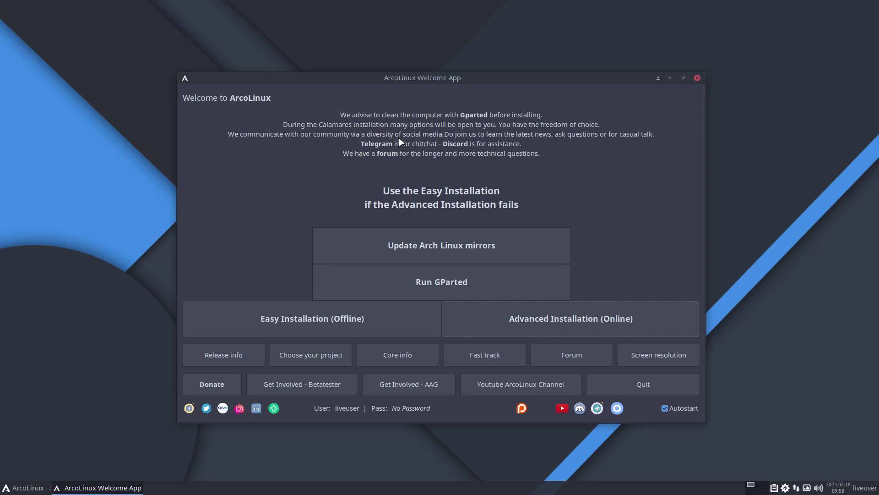
Step: Check the ISO release details with iso in a terminal, then start Advanced Installation (Online)
{"action": "key", "text": "ctrl+alt+t"}
{"action": "type", "text": "iso"}
{"action": "key", "text": "Return"}
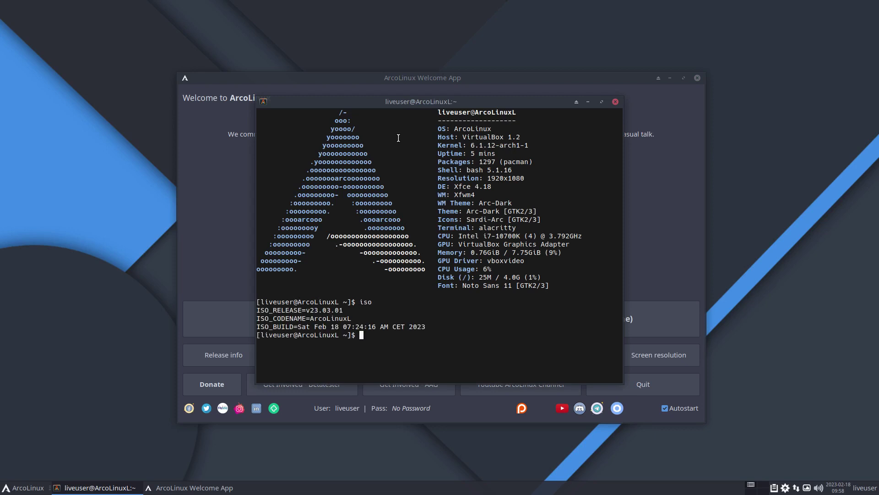
{"action": "left_click", "coordinate": [615, 102]}
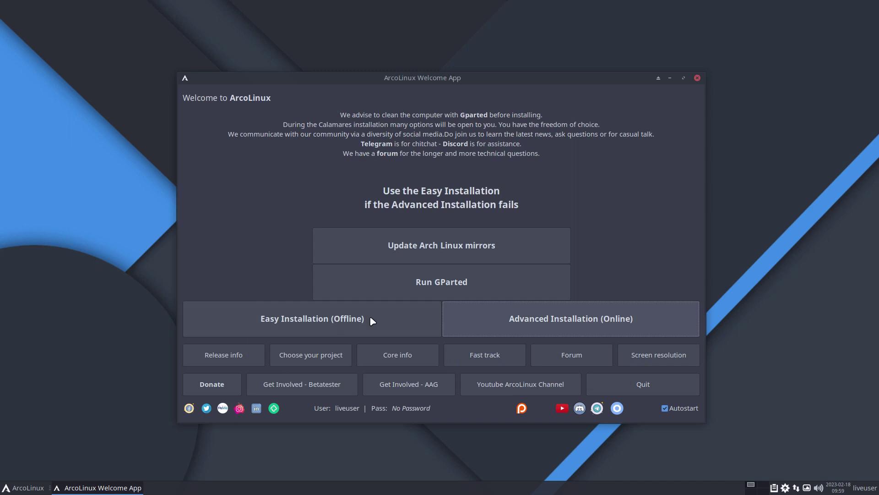
{"action": "left_click", "coordinate": [583, 322]}
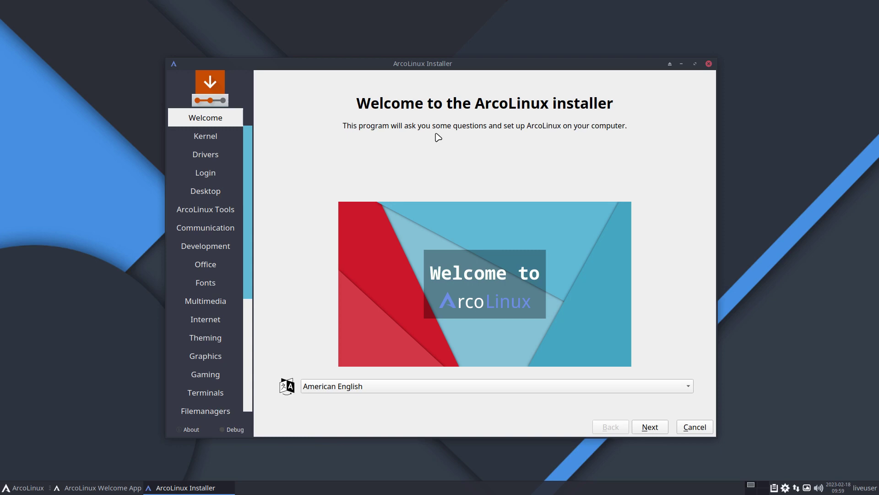
Step: Set the keyboard layout to Belgian with setxkbmap be in a terminal
{"action": "key", "text": "ctrl+alt+t"}
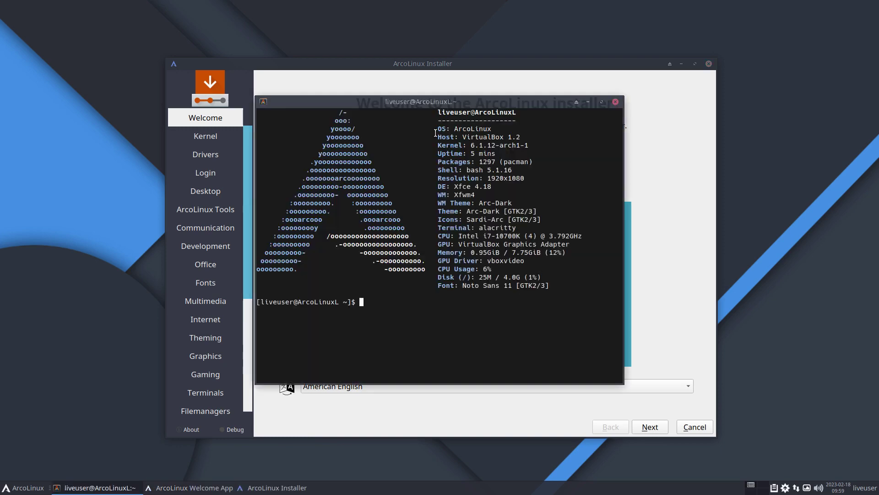
{"action": "type", "text": "ssudo pa"}
{"action": "key", "text": "BackSpace"}
{"action": "key", "text": "BackSpace"}
{"action": "key", "text": "BackSpace"}
{"action": "key", "text": "BackSpace"}
{"action": "key", "text": "BackSpace"}
{"action": "key", "text": "BackSpace"}
{"action": "key", "text": "BackSpace"}
{"action": "type", "text": "du"}
{"action": "key", "text": "BackSpace"}
{"action": "key", "text": "BackSpace"}
{"action": "type", "text": "udo pqc;q"}
{"action": "key", "text": "BackSpace"}
{"action": "key", "text": "BackSpace"}
{"action": "key", "text": "BackSpace"}
{"action": "key", "text": "BackSpace"}
{"action": "key", "text": "BackSpace"}
{"action": "key", "text": "BackSpace"}
{"action": "key", "text": "BackSpace"}
{"action": "key", "text": "BackSpace"}
{"action": "key", "text": "BackSpace"}
{"action": "type", "text": "etxkbmap be"}
{"action": "key", "text": "Return"}
Step: Run sudo pacman -Syyu, which has nothing to do, then close the terminal
{"action": "type", "text": "sudo pacman )"}
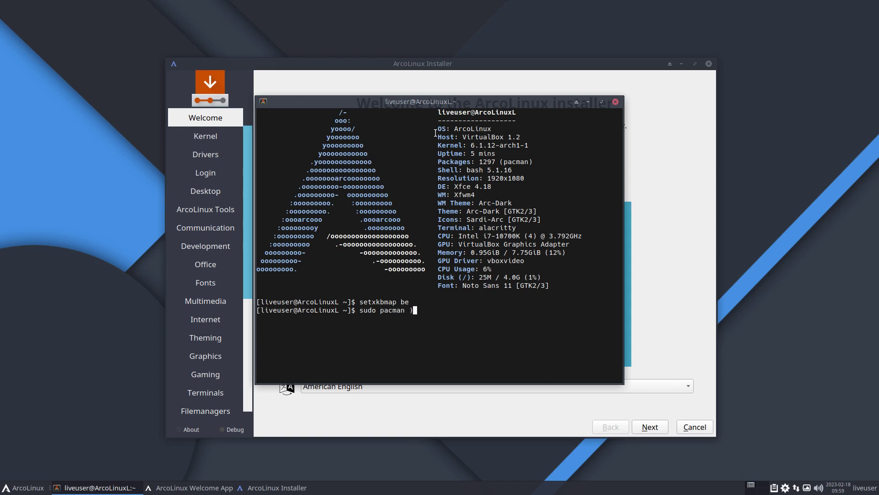
{"action": "key", "text": "BackSpace"}
{"action": "type", "text": "-Syy"}
{"action": "type", "text": "u"}
{"action": "key", "text": "Return"}
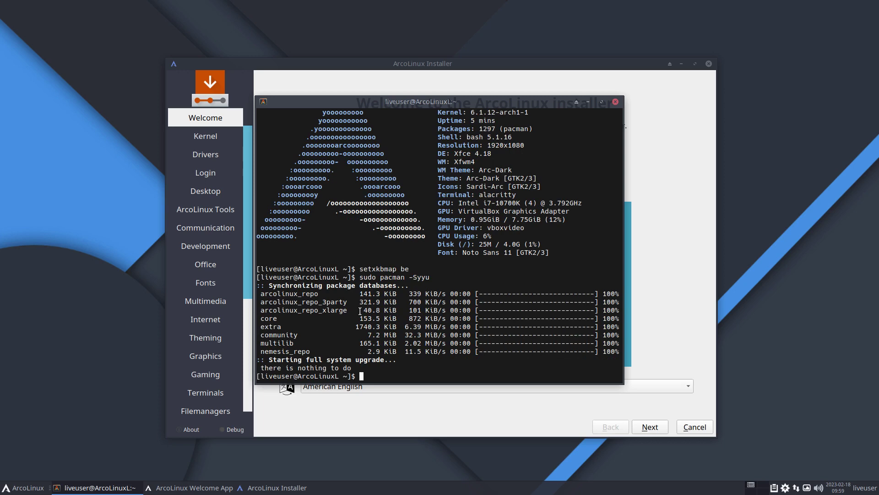
{"action": "left_click_drag", "start_coordinate": [360, 310], "coordinate": [258, 301]}
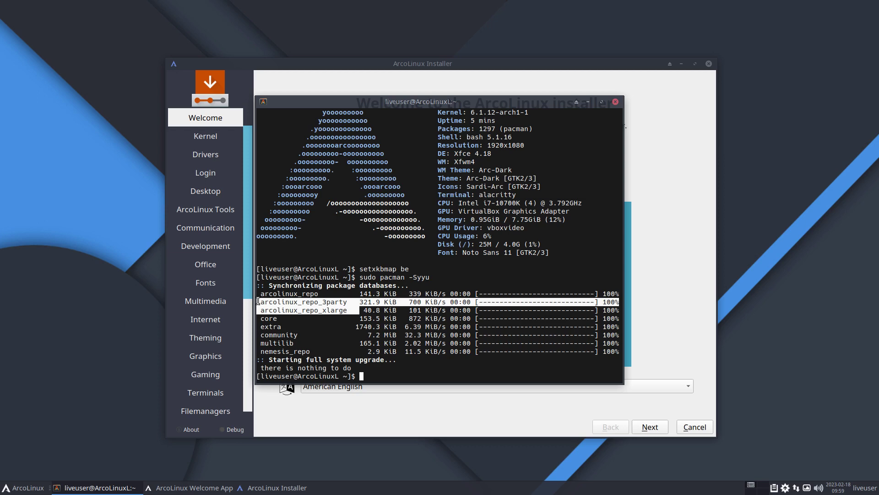
{"action": "left_click", "coordinate": [349, 309]}
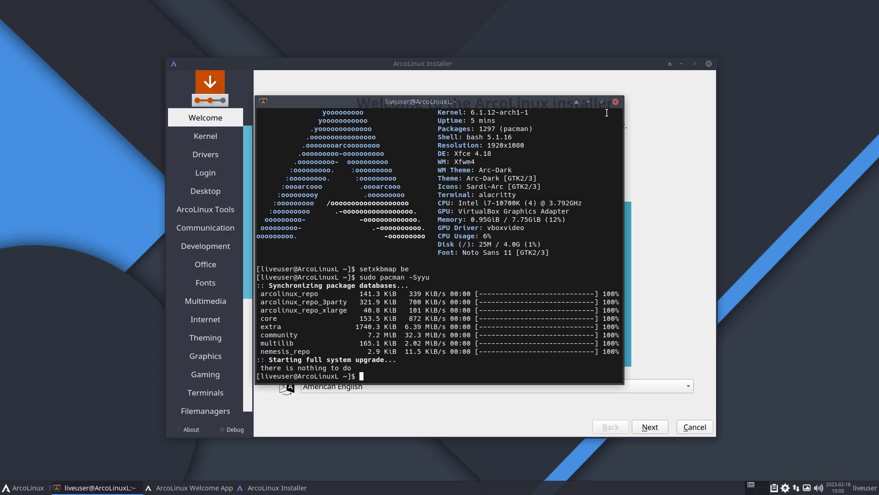
{"action": "left_click", "coordinate": [616, 102]}
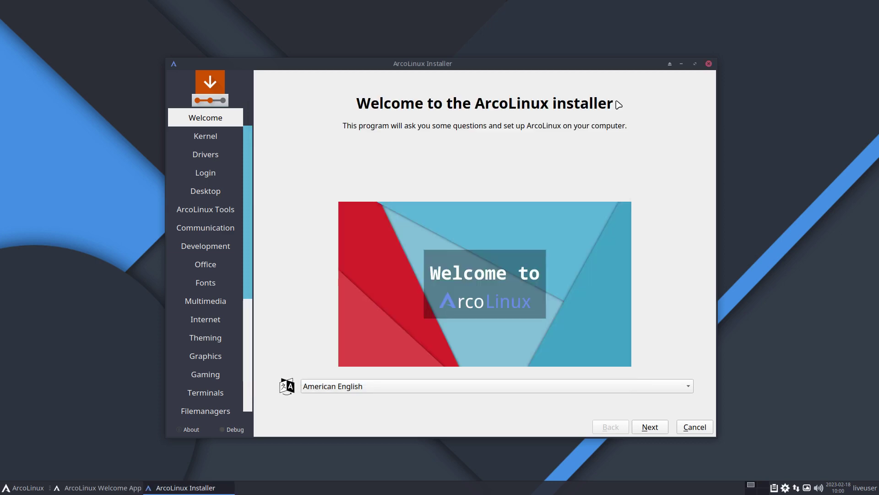
Step: Skip the Kernel, Drivers and Login pages without ticking anything to reach Desktop
{"action": "left_click", "coordinate": [651, 429]}
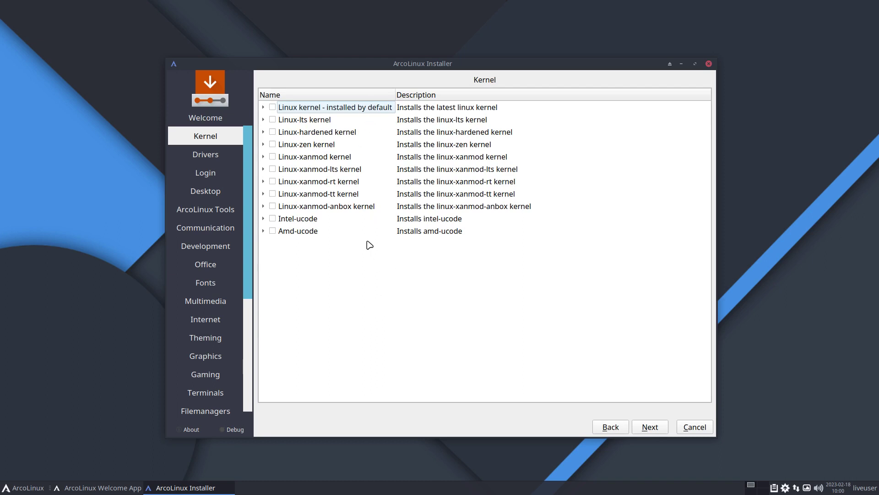
{"action": "left_click", "coordinate": [651, 427]}
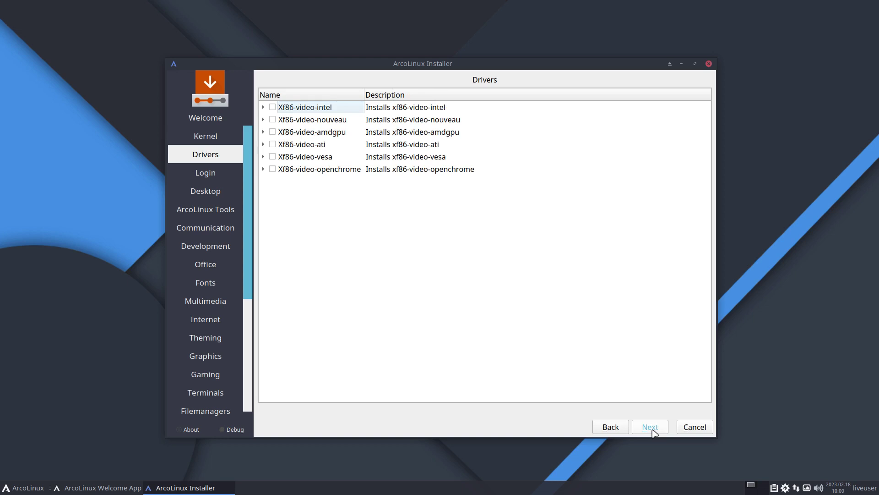
{"action": "left_click", "coordinate": [650, 427]}
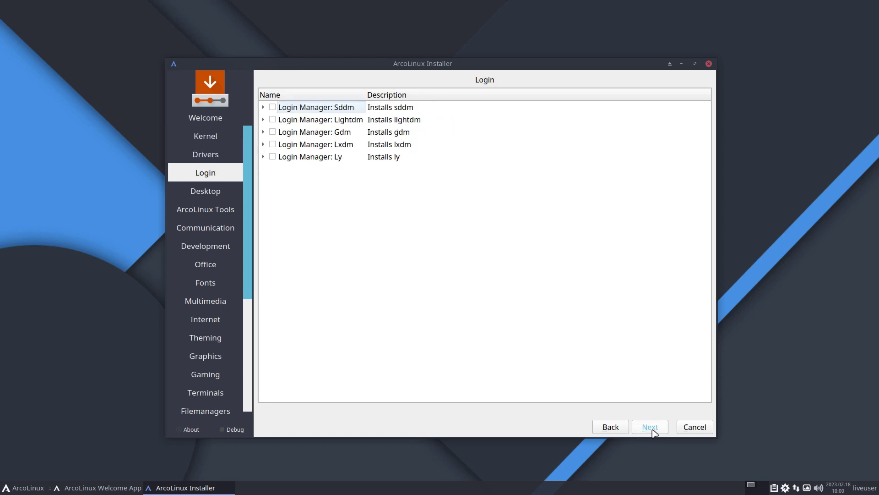
{"action": "left_click", "coordinate": [651, 427]}
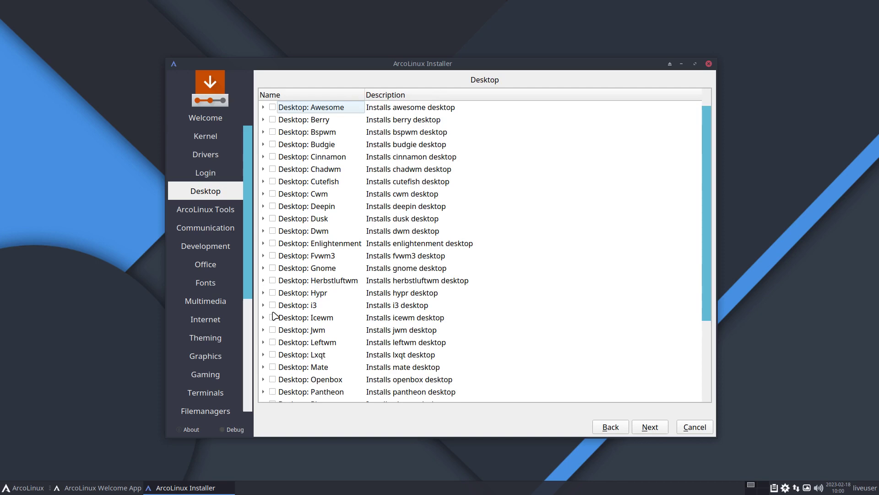
Step: Expand Desktop: Gnome and point out the appindicator, dash-to-dock and pop-shell extensions
{"action": "left_click", "coordinate": [264, 268]}
{"action": "scroll", "coordinate": [367, 293], "scroll_direction": "down", "scroll_amount": 2}
{"action": "scroll", "coordinate": [367, 295], "scroll_direction": "down", "scroll_amount": 1}
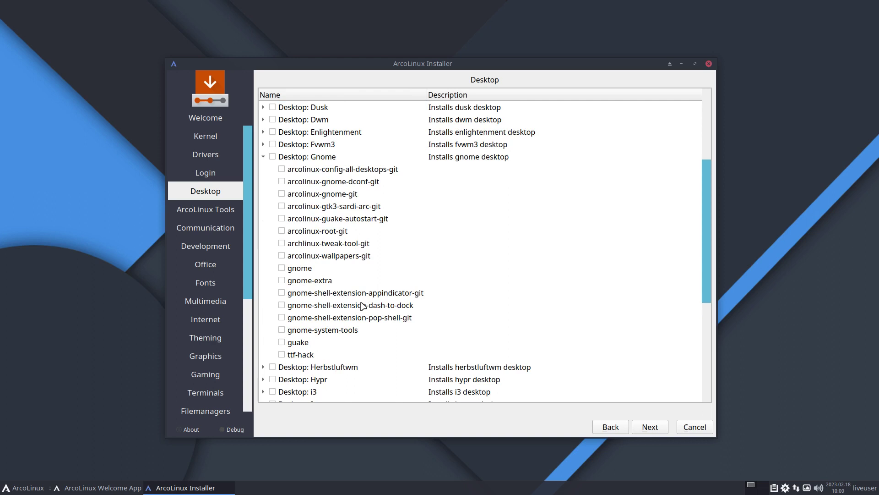
{"action": "left_click", "coordinate": [362, 295]}
{"action": "left_click", "coordinate": [360, 306]}
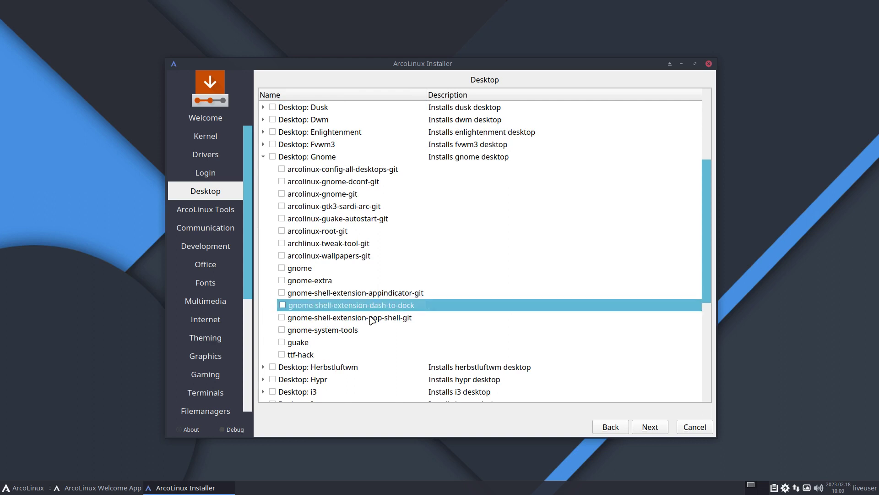
{"action": "left_click", "coordinate": [369, 318]}
{"action": "left_click", "coordinate": [375, 306]}
{"action": "left_click", "coordinate": [373, 296]}
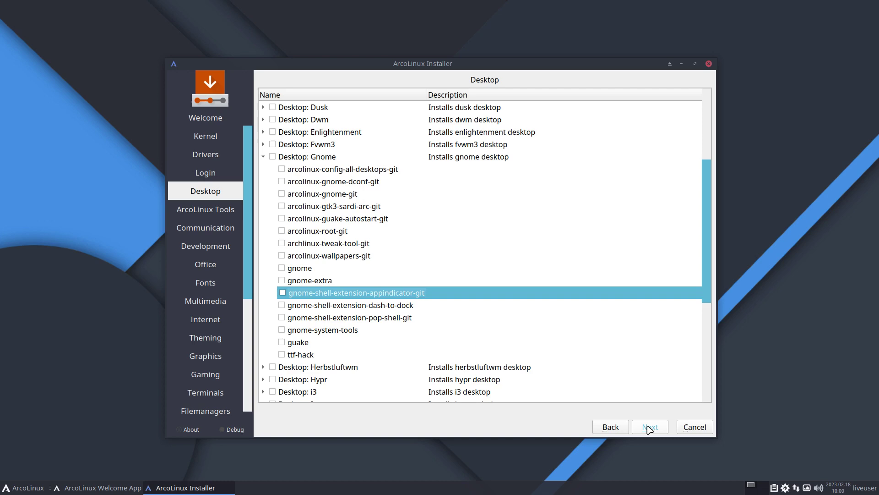
{"action": "left_click", "coordinate": [42, 488]}
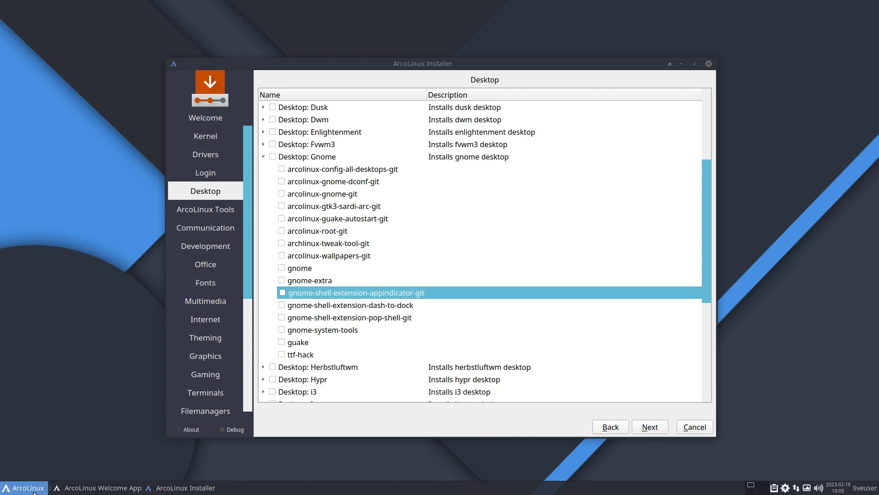
{"action": "left_click", "coordinate": [43, 410]}
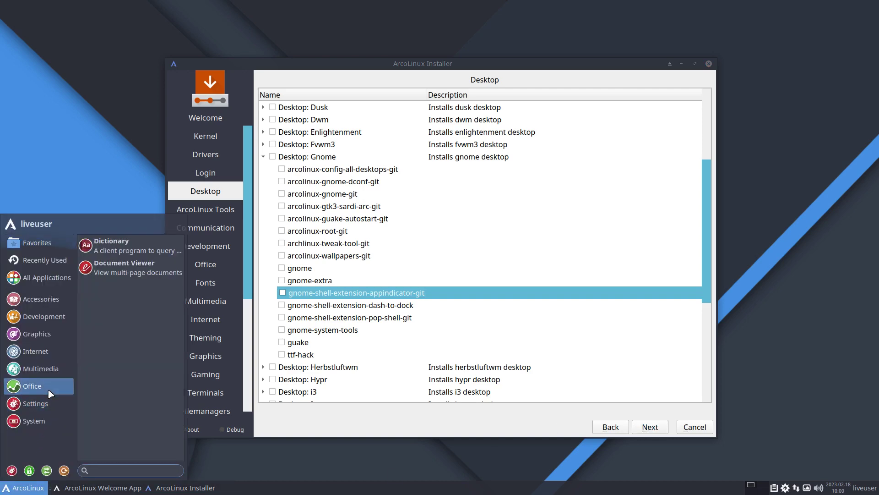
{"action": "mouse_move", "coordinate": [43, 349]}
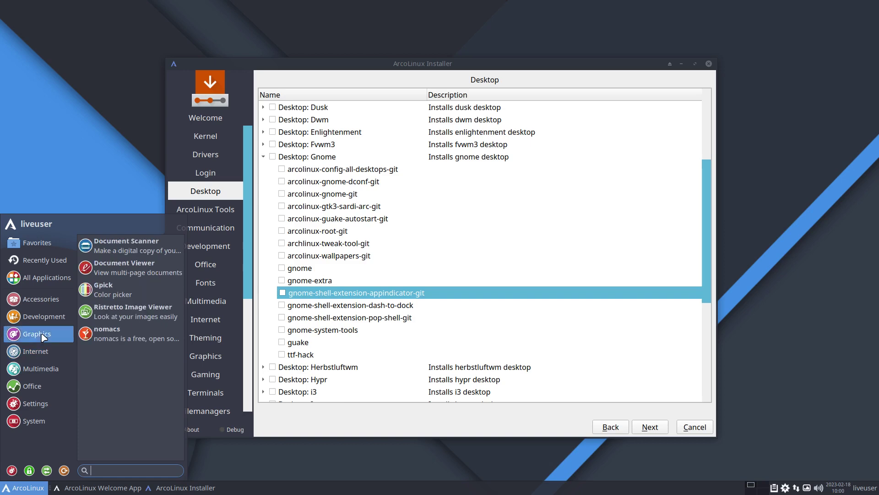
{"action": "mouse_move", "coordinate": [45, 300]}
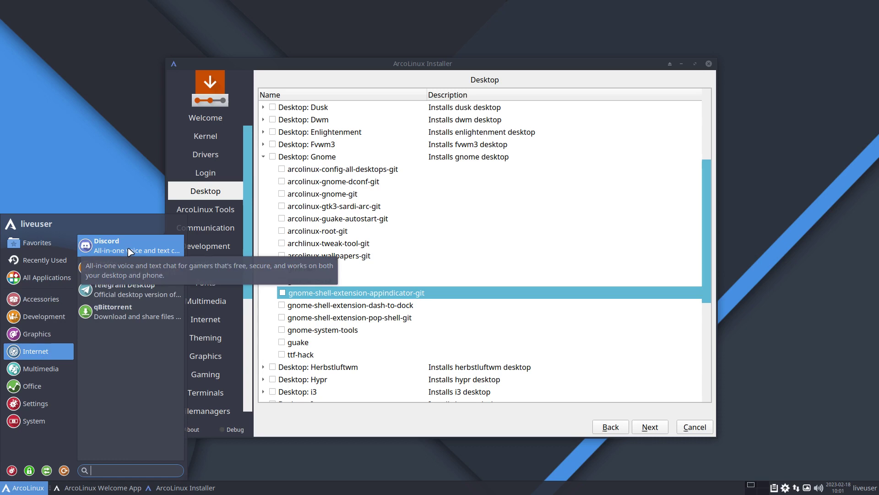
{"action": "left_click", "coordinate": [613, 426]}
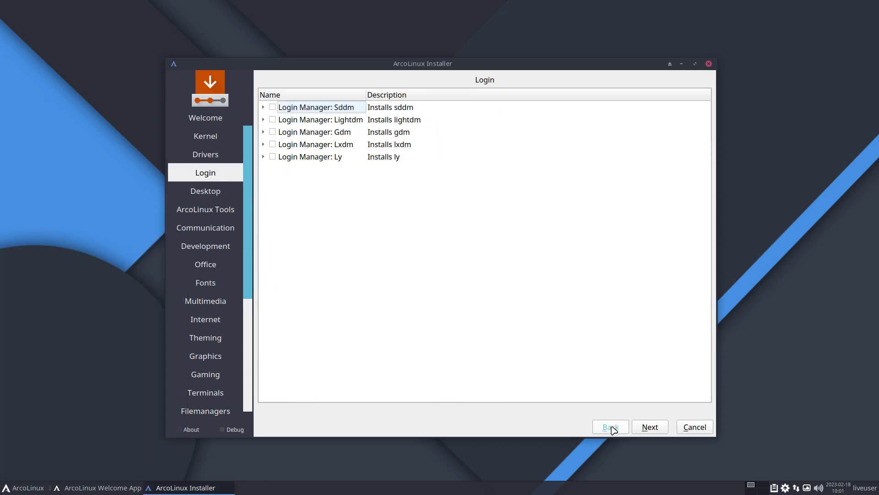
{"action": "left_click", "coordinate": [13, 488]}
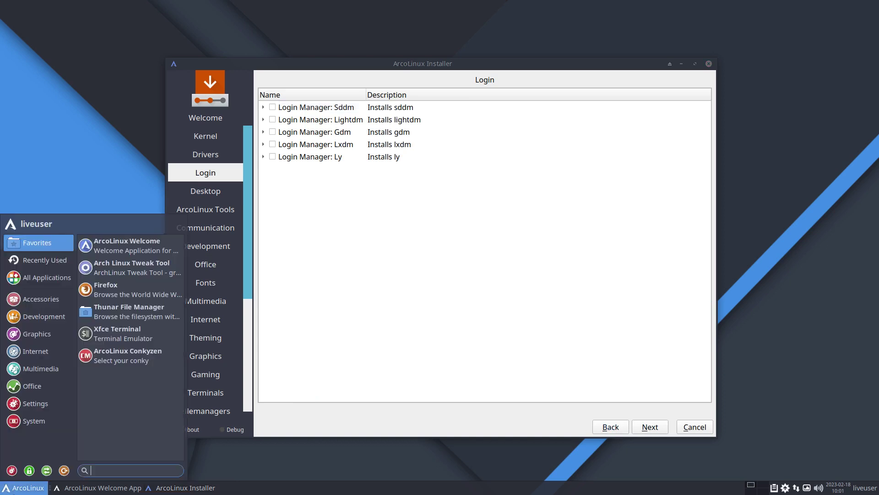
{"action": "left_click", "coordinate": [374, 235]}
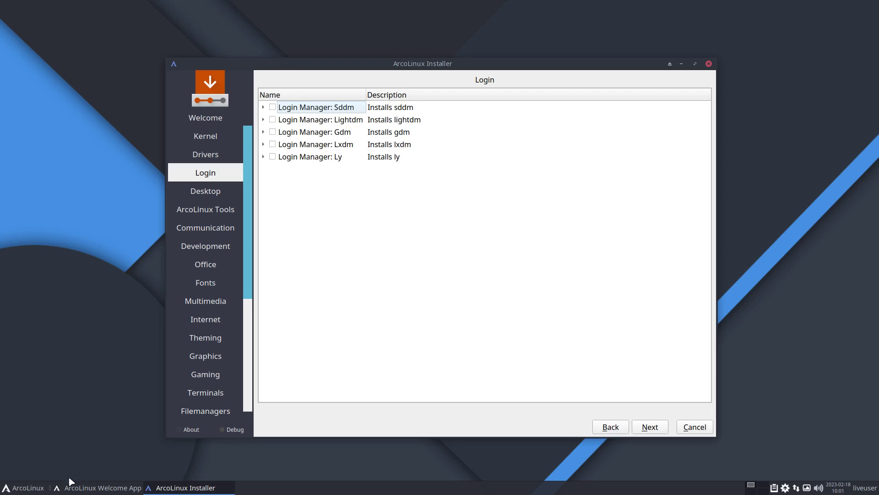
{"action": "left_click", "coordinate": [40, 489]}
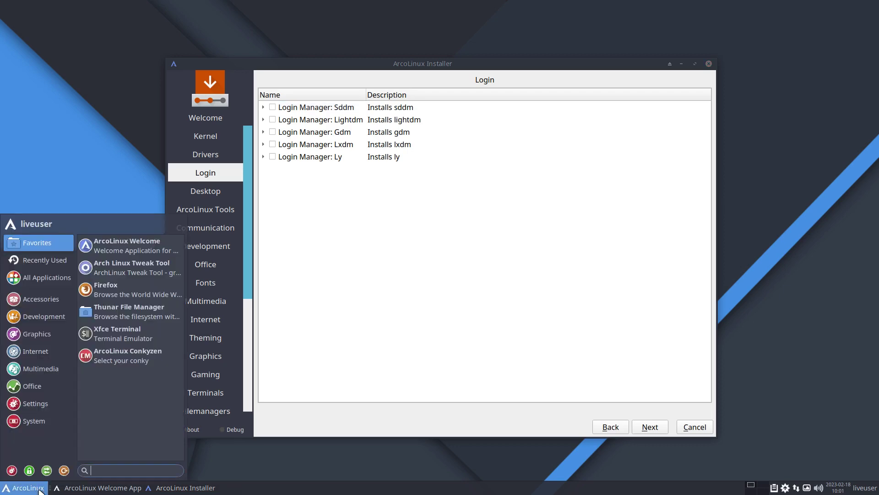
{"action": "left_click", "coordinate": [315, 271]}
{"action": "left_click", "coordinate": [651, 427]}
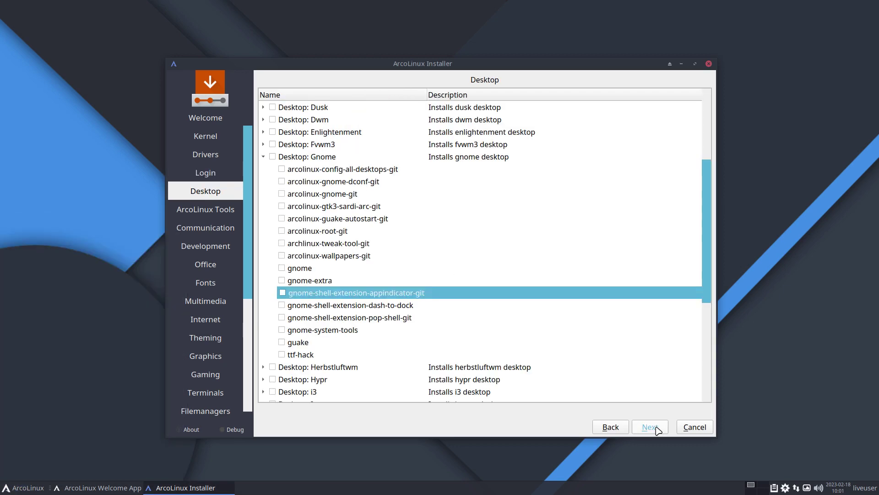
Step: Open the ArcoLinux Tools page, highlight arcolinux-pamac-all, and scroll through its package groups
{"action": "left_click", "coordinate": [654, 429]}
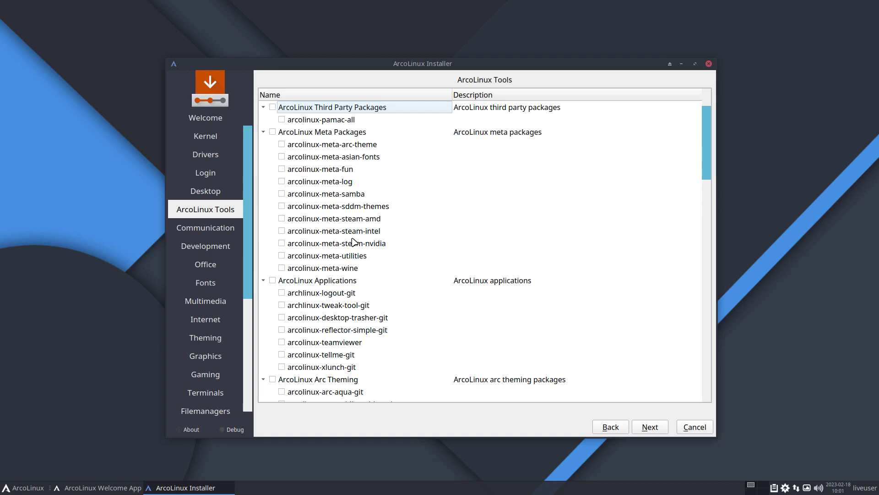
{"action": "left_click", "coordinate": [346, 120]}
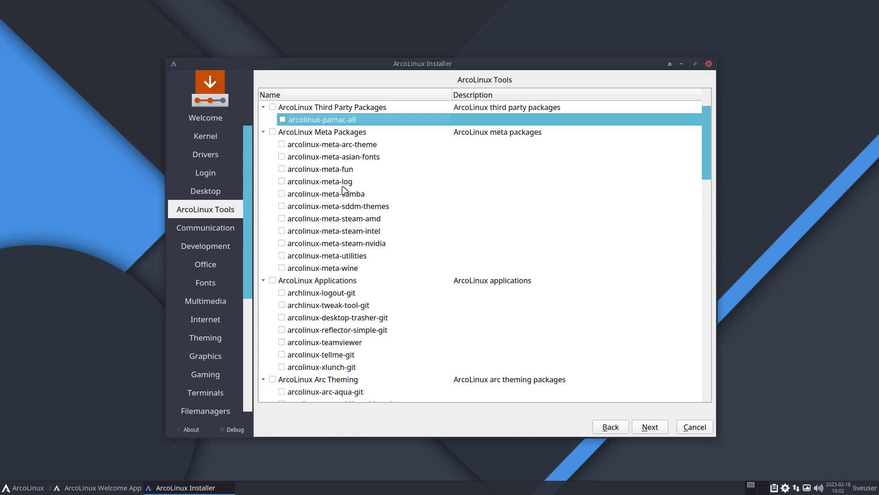
{"action": "scroll", "coordinate": [344, 279], "scroll_direction": "down", "scroll_amount": 4}
{"action": "scroll", "coordinate": [342, 280], "scroll_direction": "down", "scroll_amount": 20}
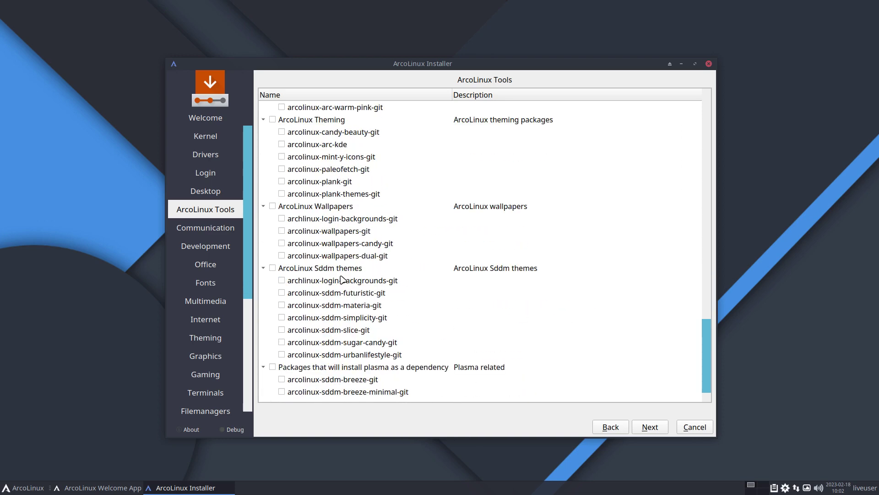
{"action": "scroll", "coordinate": [343, 279], "scroll_direction": "up", "scroll_amount": 20}
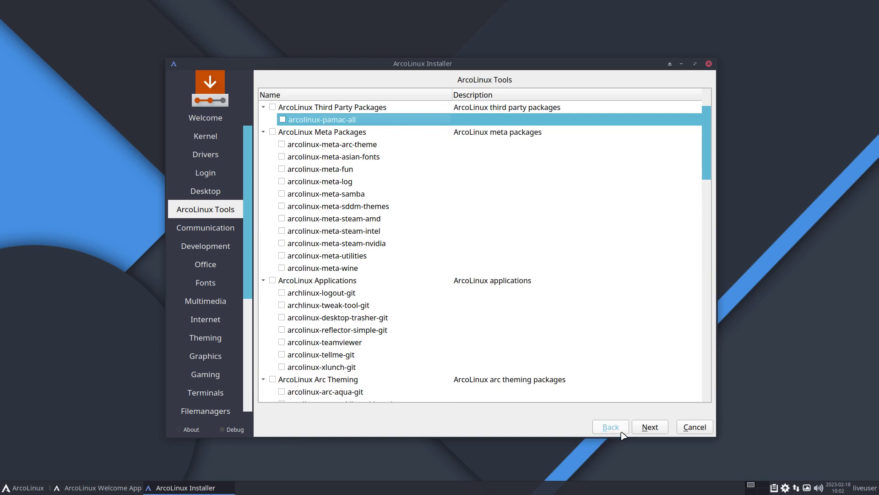
Step: Advance to the Communication page and close the Pamac software manager window
{"action": "left_click", "coordinate": [649, 428]}
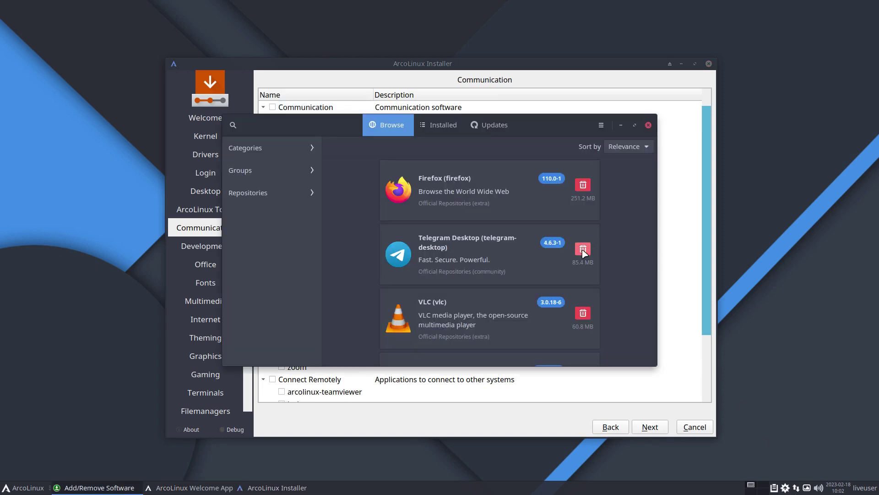
{"action": "left_click", "coordinate": [649, 126]}
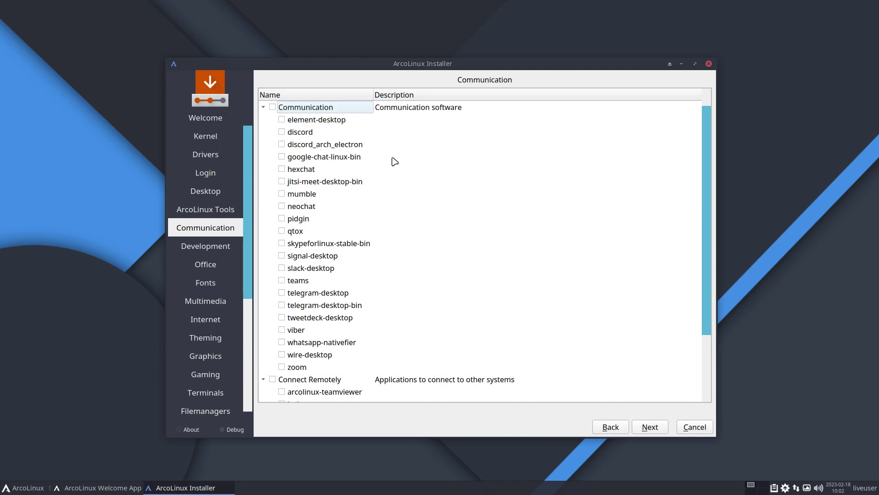
{"action": "left_click", "coordinate": [369, 145]}
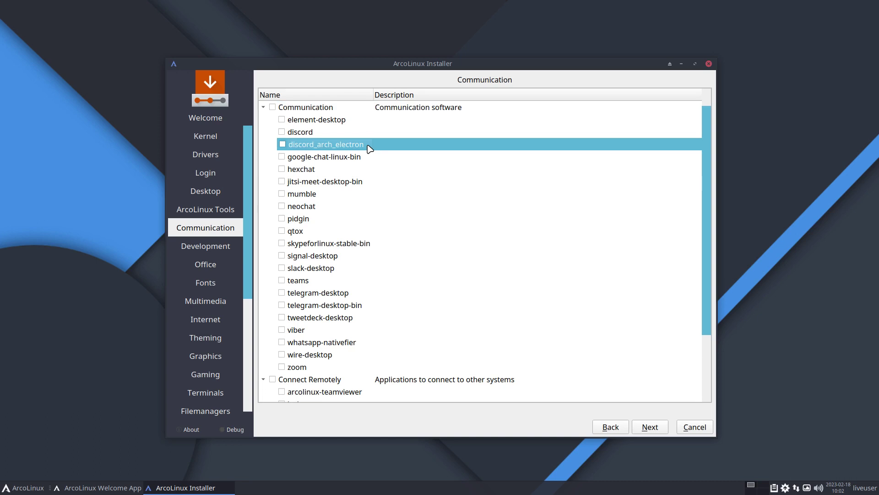
{"action": "left_click", "coordinate": [369, 136]}
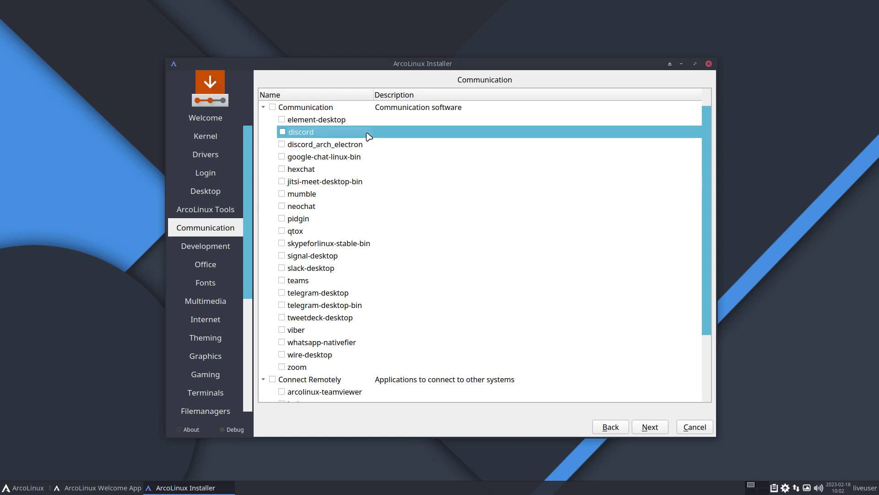
{"action": "left_click", "coordinate": [370, 148]}
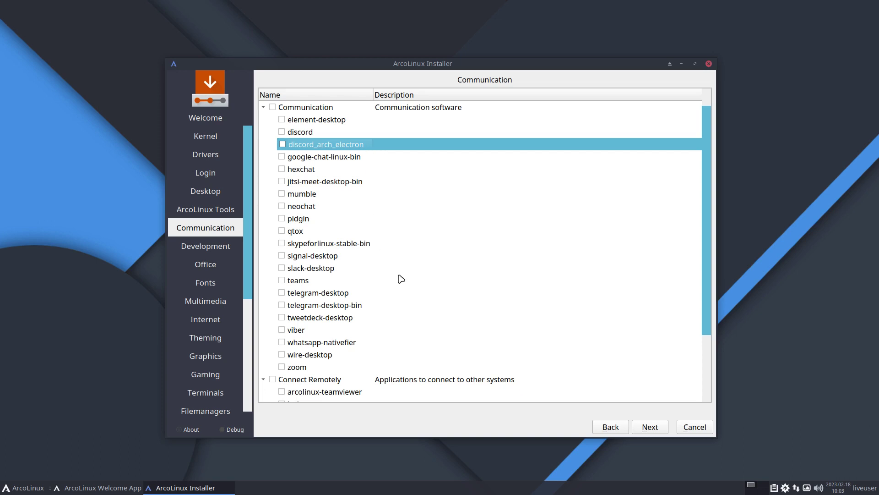
{"action": "left_click", "coordinate": [372, 293]}
{"action": "left_click", "coordinate": [375, 305]}
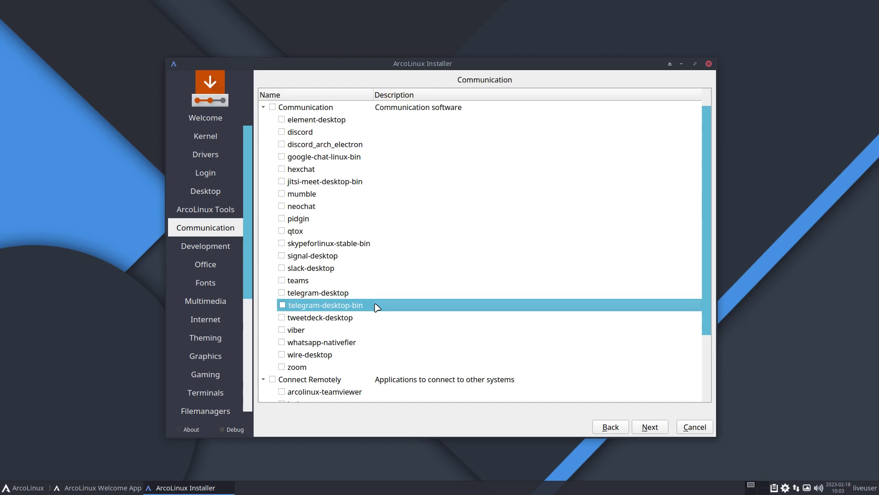
{"action": "scroll", "coordinate": [375, 307], "scroll_direction": "down", "scroll_amount": 2}
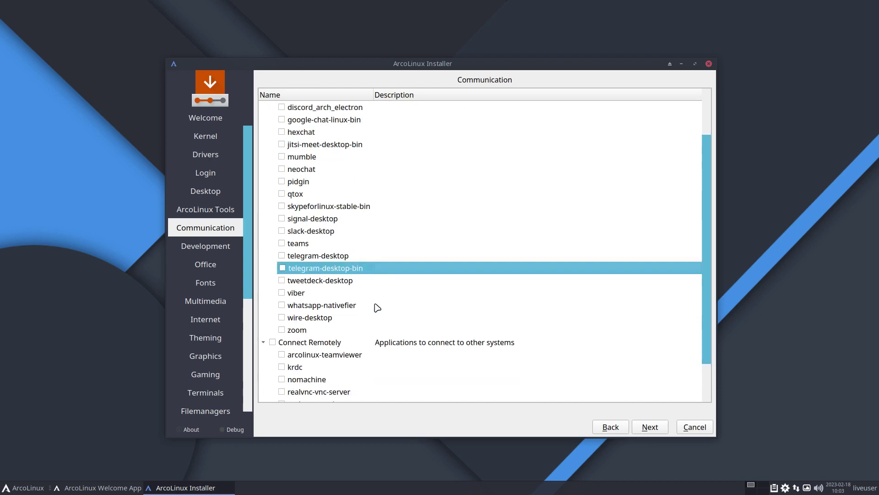
Step: Review the Development page's micro editor, leaving it unticked, and continue to Office
{"action": "left_click", "coordinate": [651, 427]}
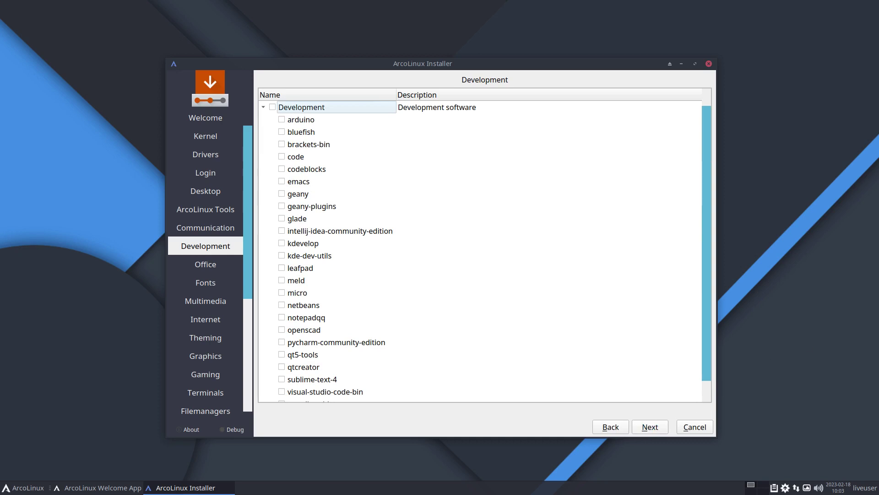
{"action": "left_click", "coordinate": [309, 295]}
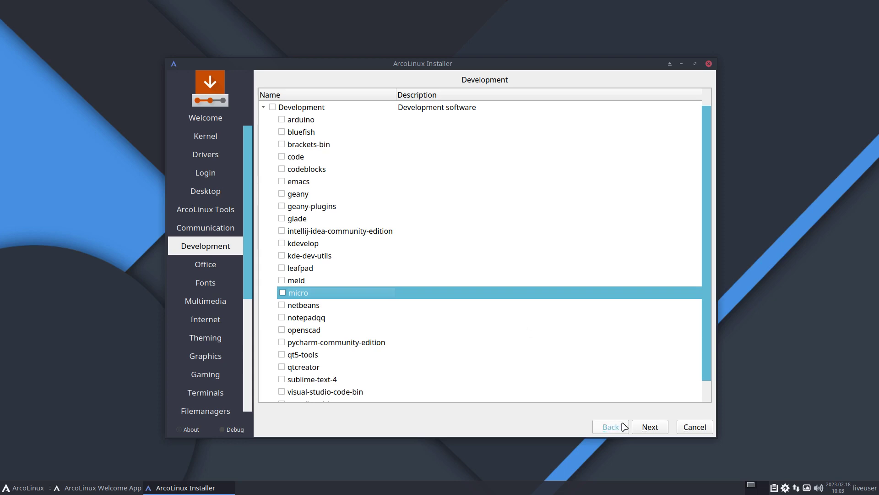
{"action": "left_click", "coordinate": [644, 427]}
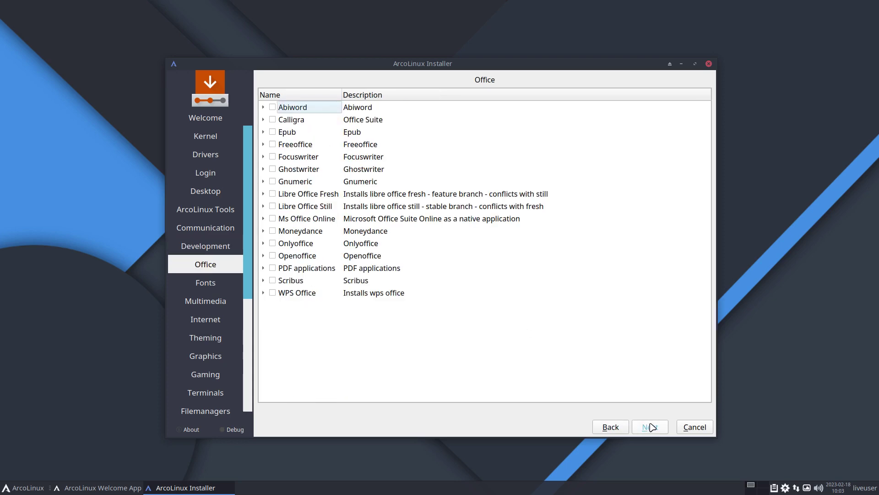
Step: On Fonts, point out adobe-source-sans, lohit, noto, ttf-dejavu, ttf-droid and ttf-mac-fonts, then continue to Multimedia
{"action": "left_click", "coordinate": [652, 427]}
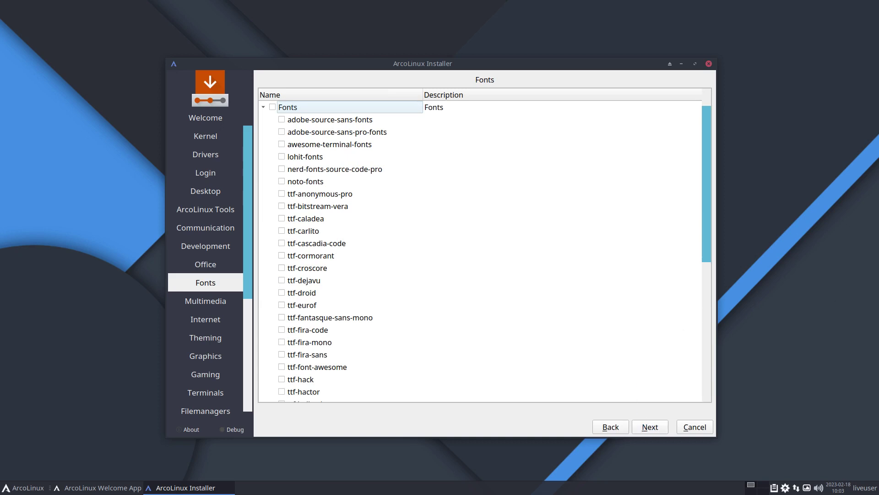
{"action": "left_click", "coordinate": [360, 123]}
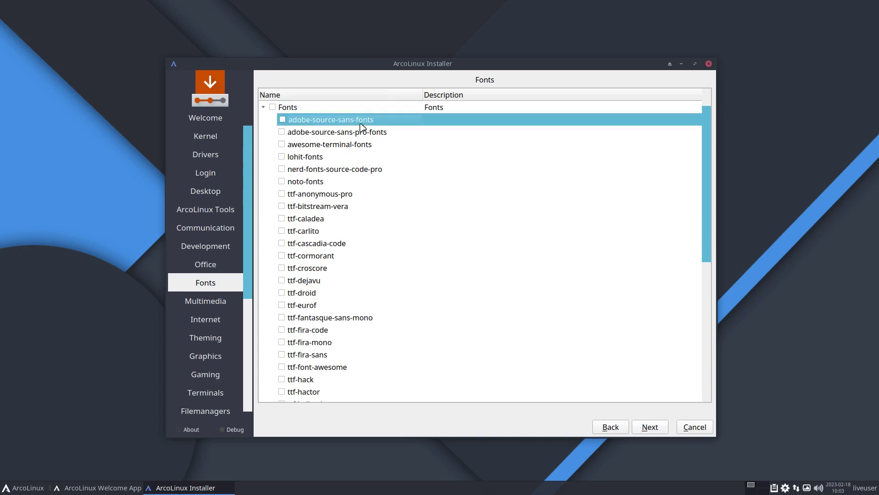
{"action": "left_click", "coordinate": [333, 156]}
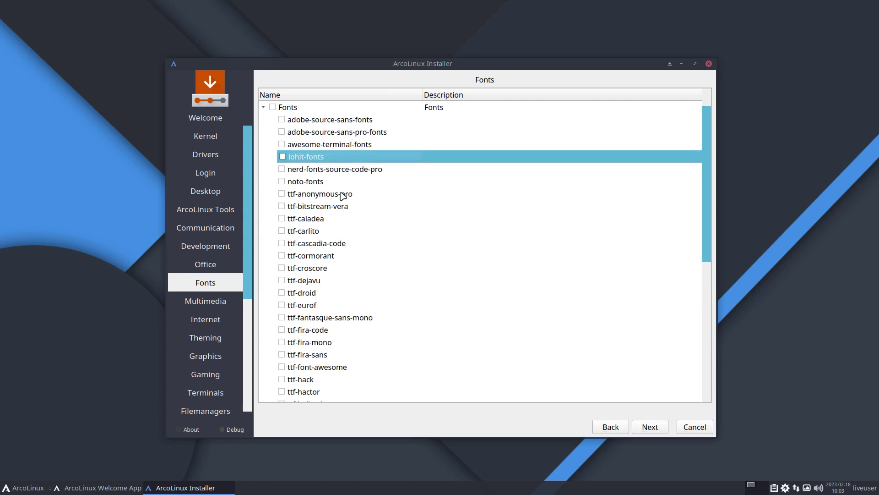
{"action": "left_click", "coordinate": [326, 182]}
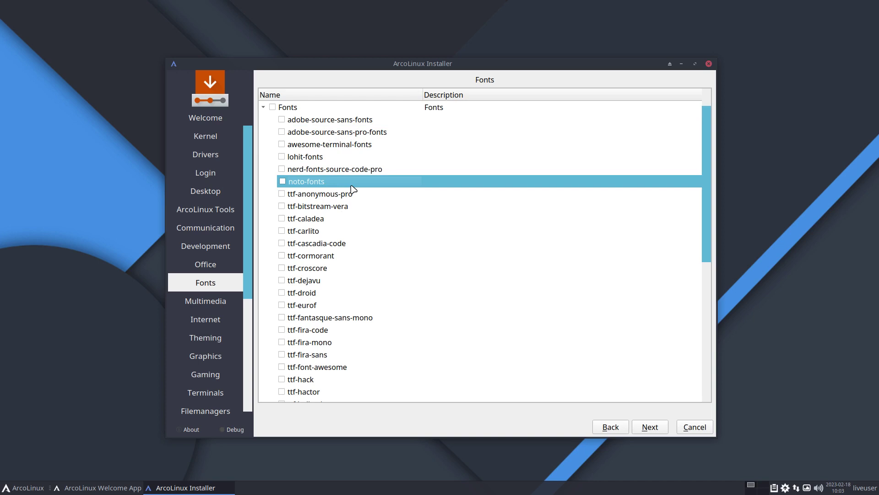
{"action": "left_click", "coordinate": [330, 282]}
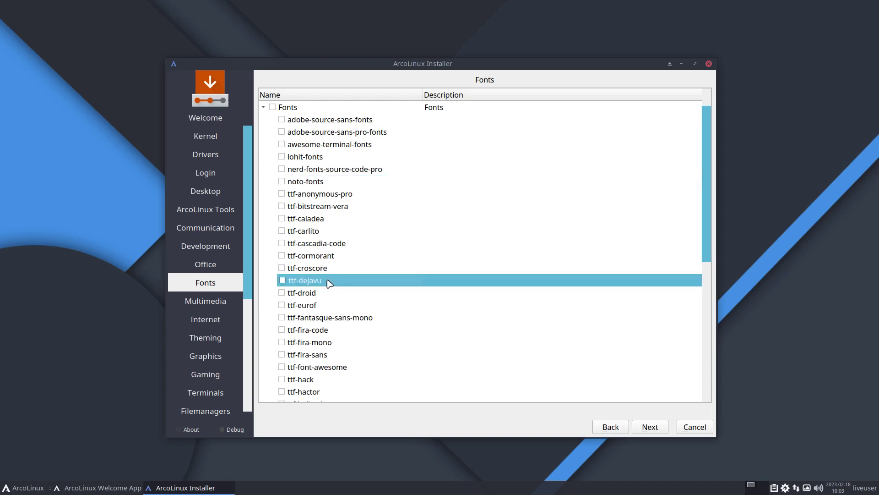
{"action": "left_click", "coordinate": [325, 293]}
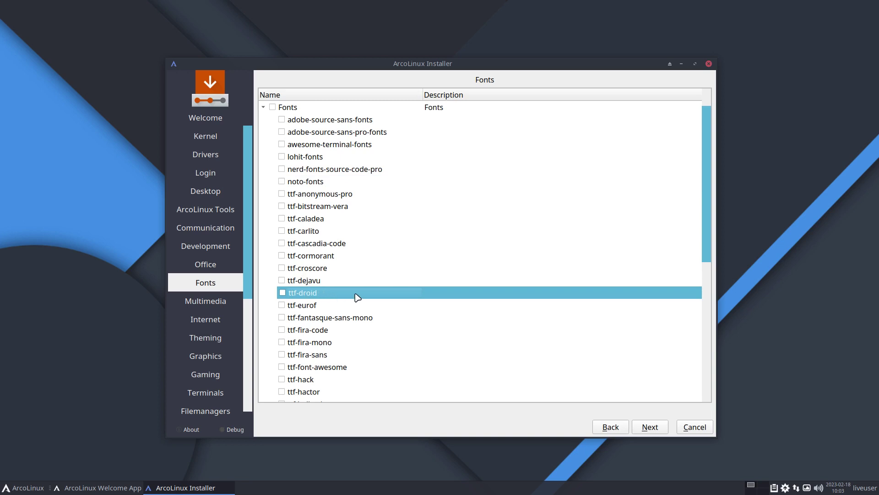
{"action": "scroll", "coordinate": [357, 297], "scroll_direction": "down", "scroll_amount": 2}
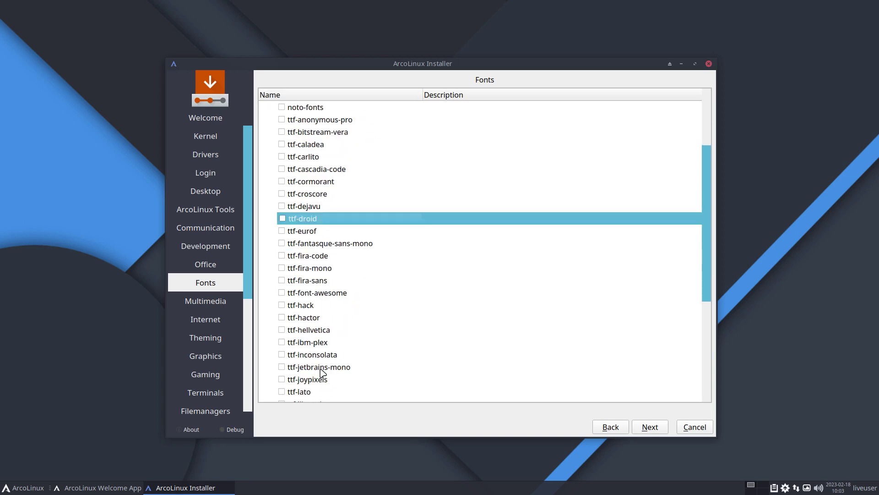
{"action": "scroll", "coordinate": [323, 373], "scroll_direction": "down", "scroll_amount": 3}
{"action": "left_click", "coordinate": [333, 345]}
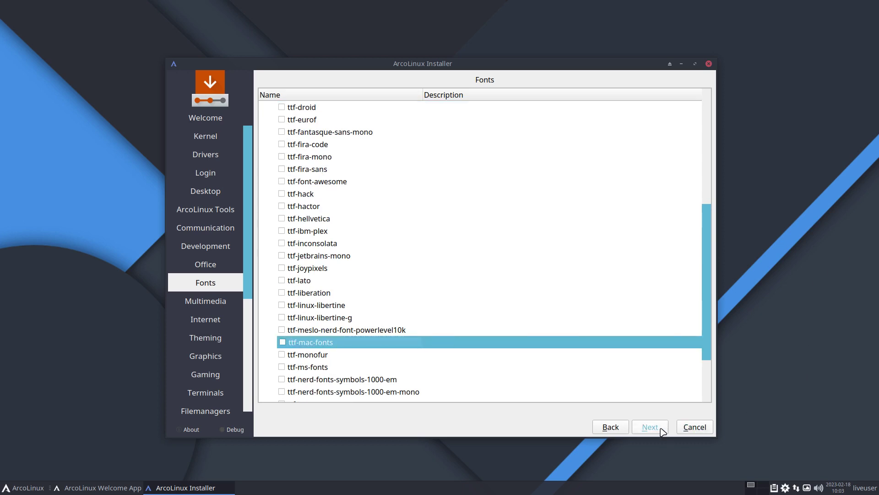
{"action": "scroll", "coordinate": [547, 281], "scroll_direction": "down", "scroll_amount": 2}
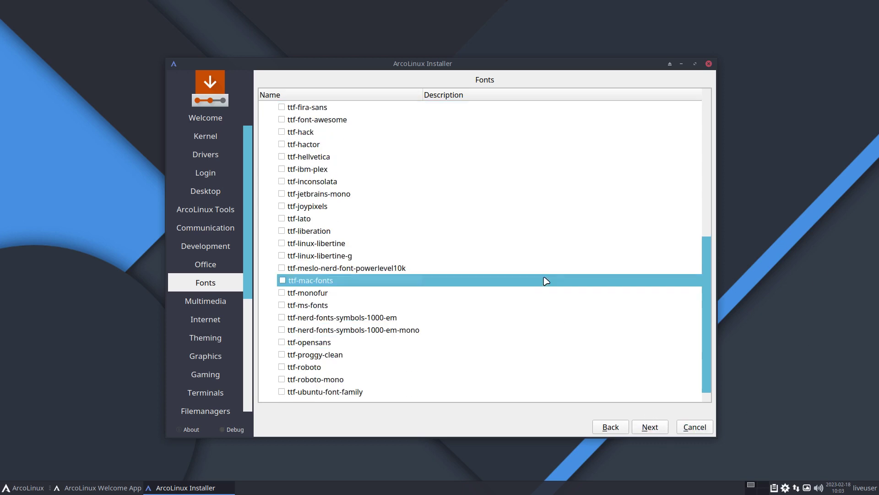
{"action": "left_click", "coordinate": [638, 424]}
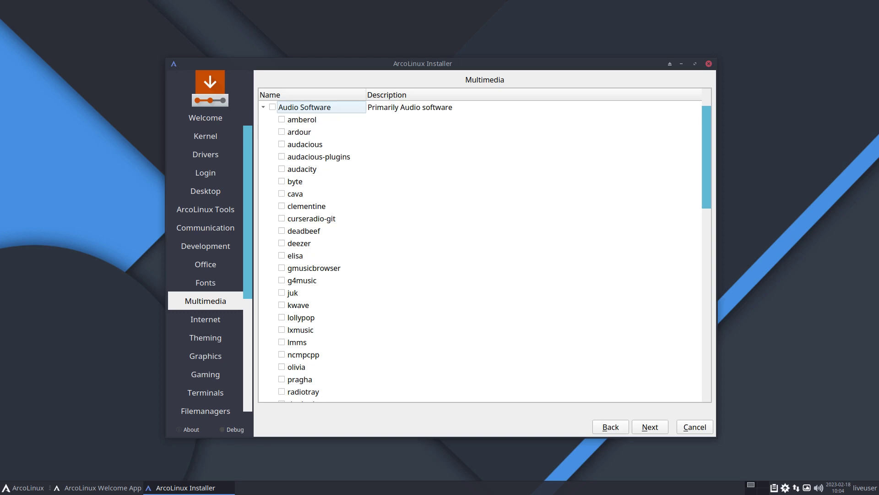
Step: Point out deezer, olivia, clapper and losslesscut-bin, then continue to the Internet page
{"action": "left_click", "coordinate": [315, 246]}
{"action": "scroll", "coordinate": [315, 246], "scroll_direction": "down", "scroll_amount": 5}
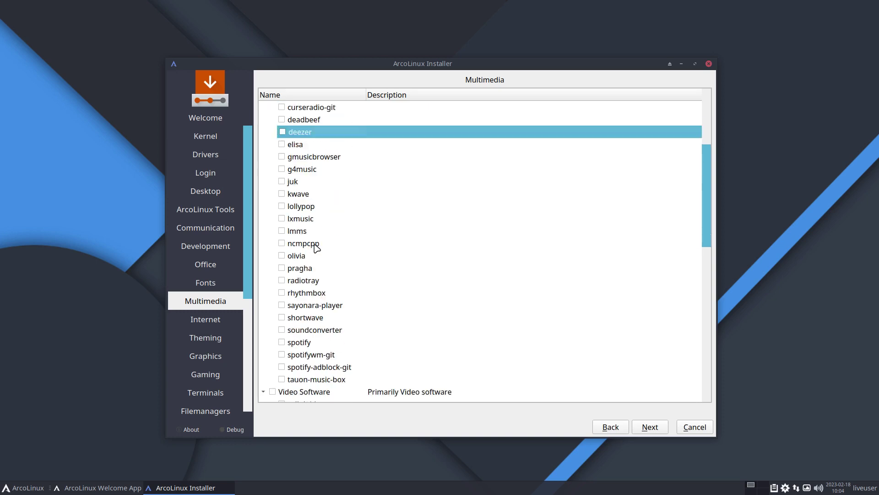
{"action": "left_click", "coordinate": [308, 222]}
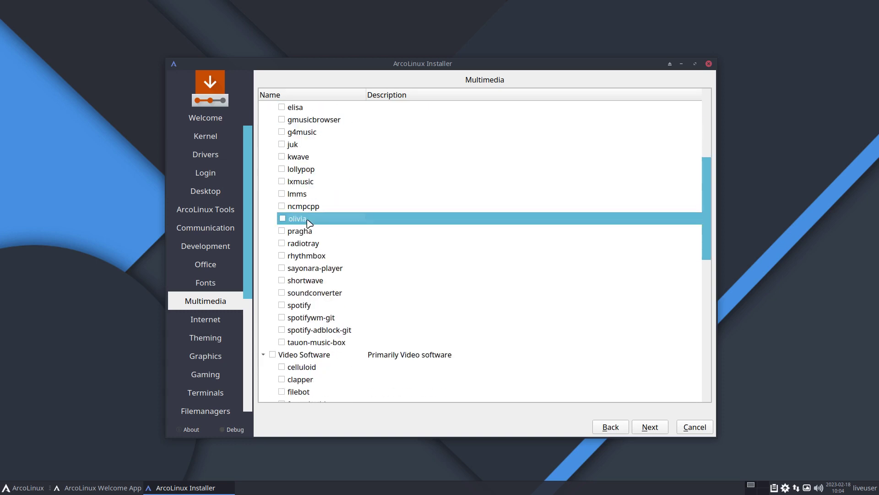
{"action": "scroll", "coordinate": [308, 223], "scroll_direction": "down", "scroll_amount": 2}
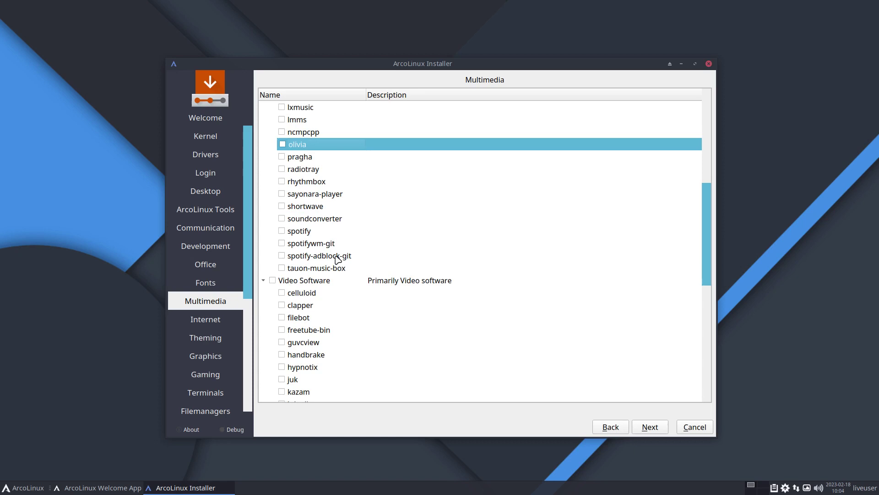
{"action": "scroll", "coordinate": [359, 257], "scroll_direction": "down", "scroll_amount": 3}
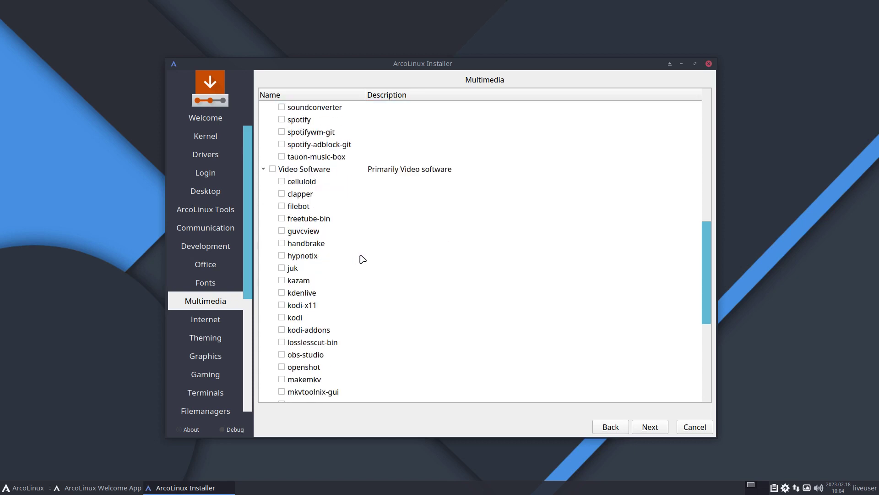
{"action": "left_click", "coordinate": [321, 194]}
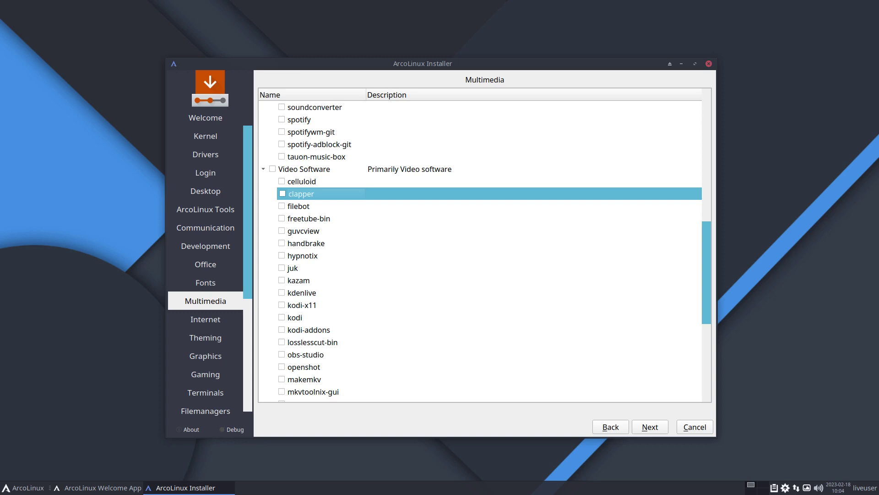
{"action": "left_click", "coordinate": [320, 342]}
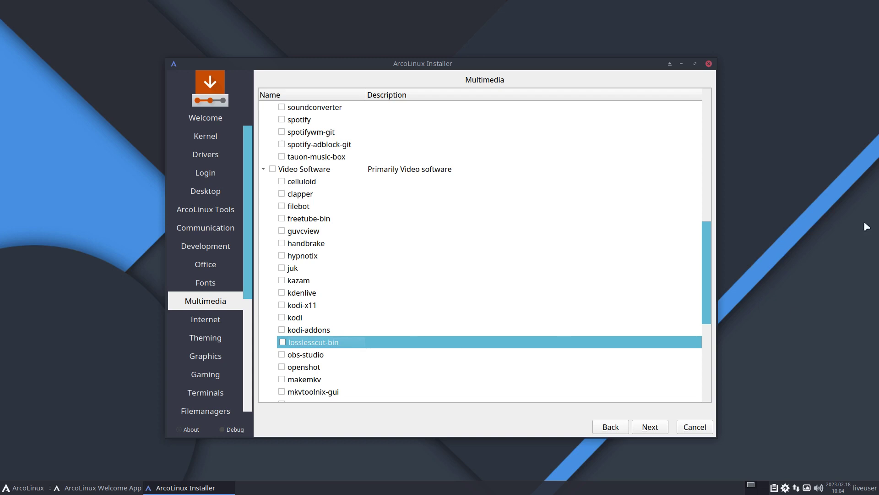
{"action": "left_click", "coordinate": [650, 429]}
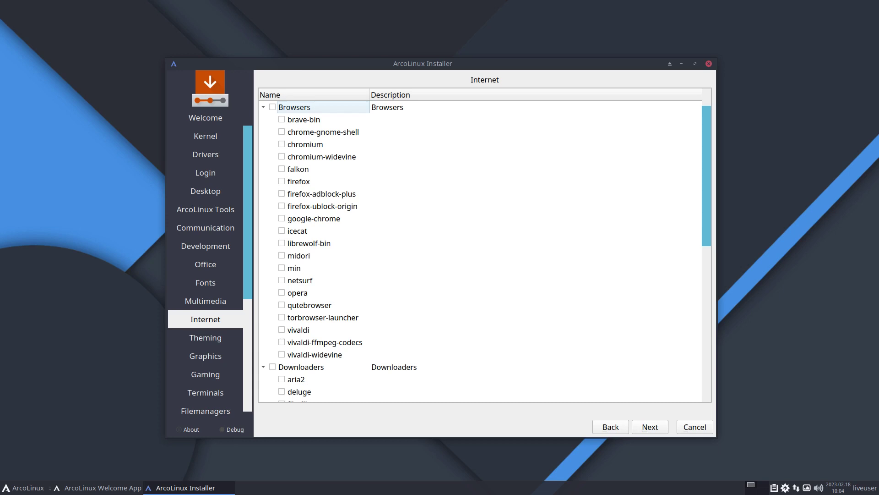
Step: Point out chrome-gnome-shell, chromium-widevine, icecat, freedownloadmanager and the Vpn Software group
{"action": "left_click", "coordinate": [354, 134]}
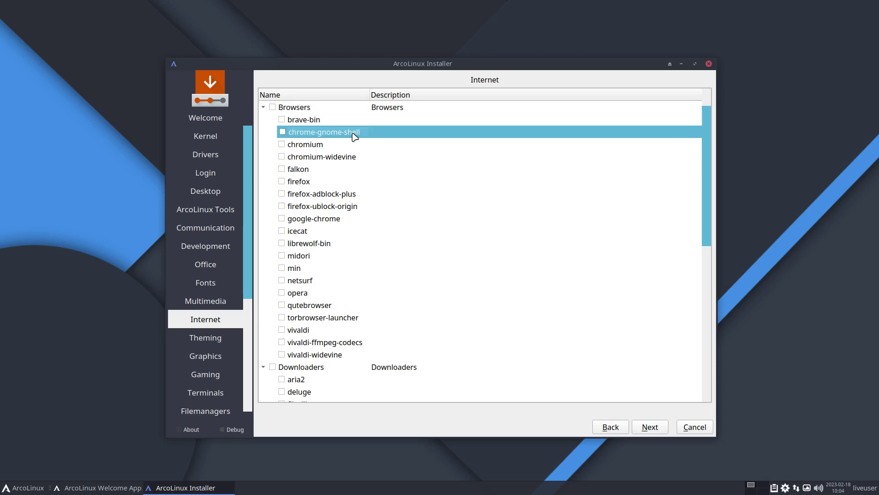
{"action": "left_click", "coordinate": [347, 161]}
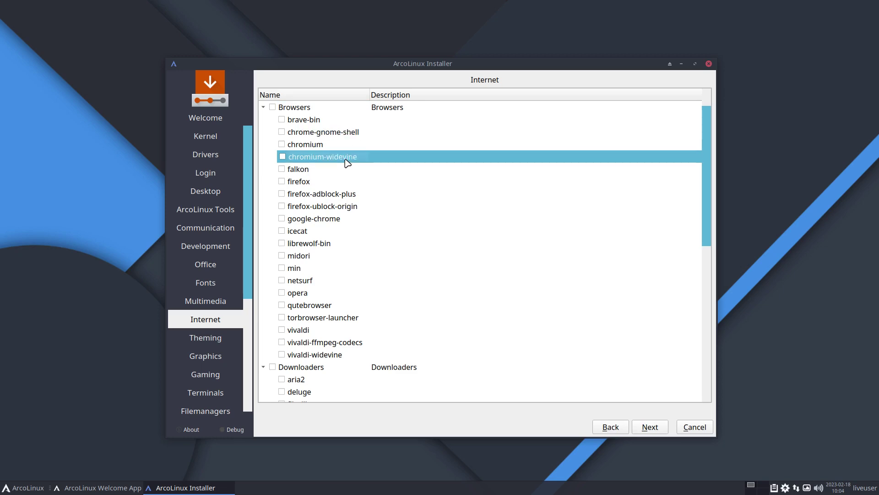
{"action": "left_click", "coordinate": [329, 234]}
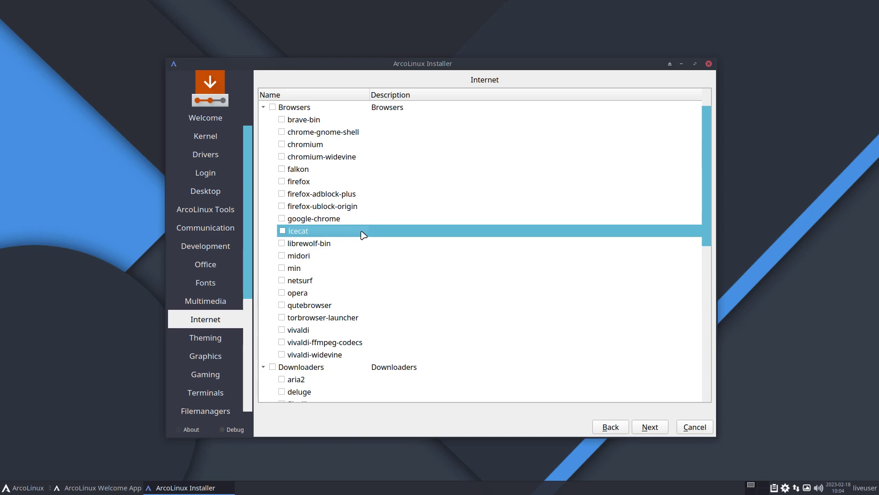
{"action": "scroll", "coordinate": [364, 235], "scroll_direction": "down", "scroll_amount": 5}
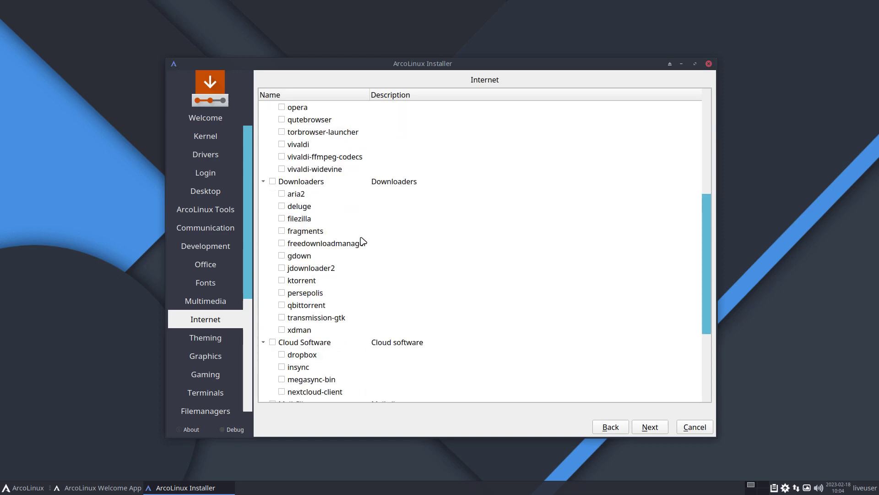
{"action": "left_click", "coordinate": [364, 243]}
{"action": "scroll", "coordinate": [453, 267], "scroll_direction": "down", "scroll_amount": 5}
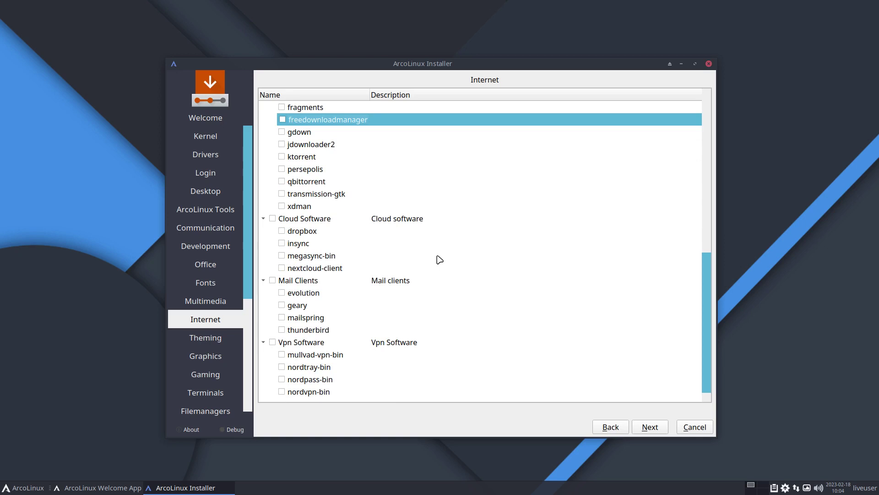
{"action": "left_click", "coordinate": [316, 343]}
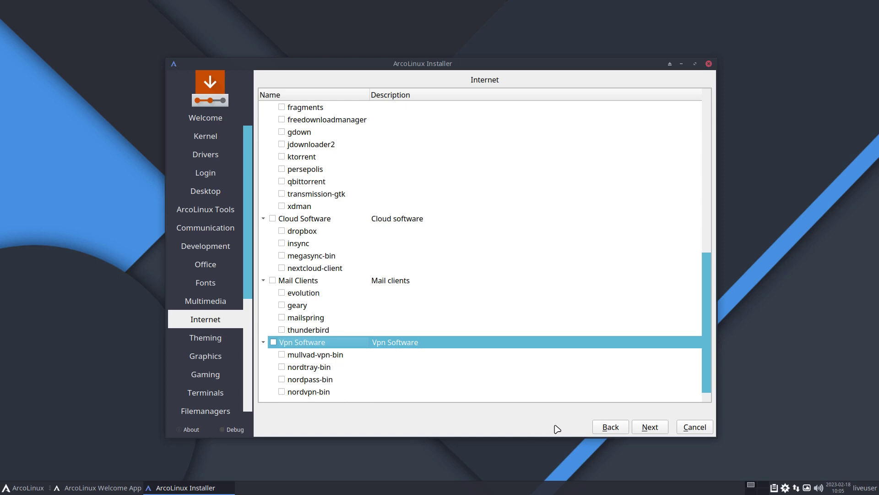
Step: Advance to the Theming page and highlight the nordic-kde-git and plata-theme packages
{"action": "left_click", "coordinate": [658, 426]}
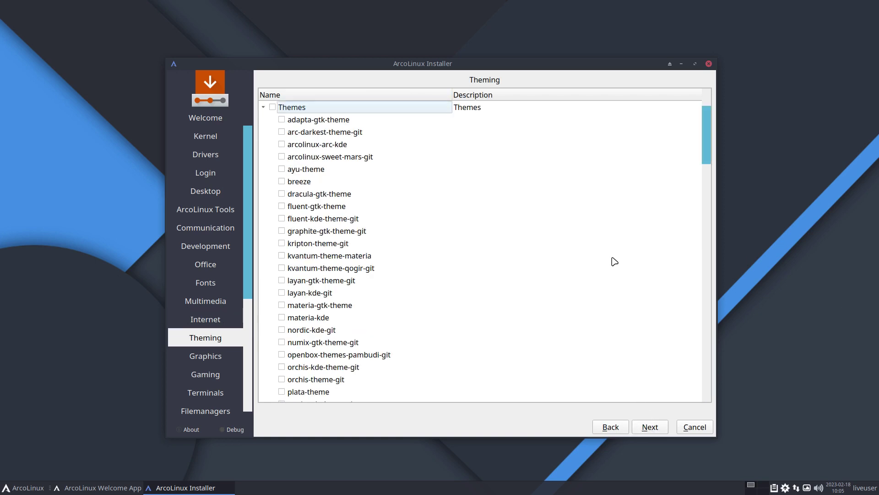
{"action": "left_click", "coordinate": [341, 332]}
{"action": "scroll", "coordinate": [341, 333], "scroll_direction": "down", "scroll_amount": 2}
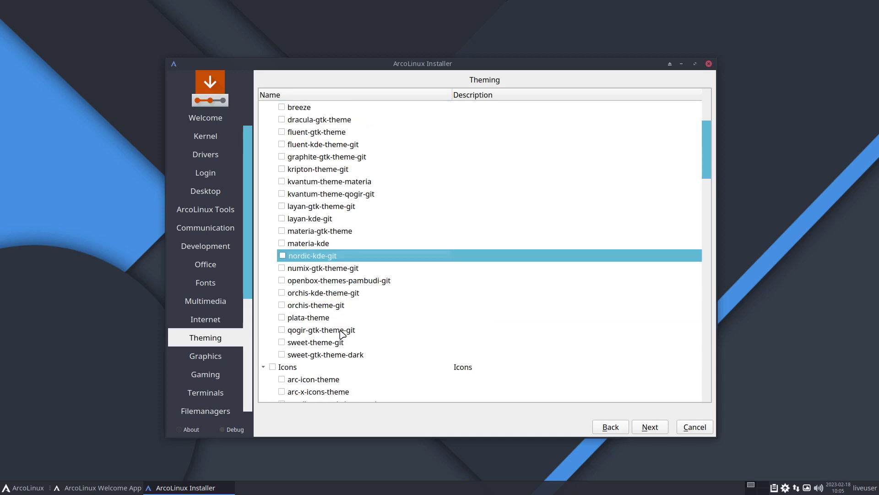
{"action": "left_click", "coordinate": [343, 320]}
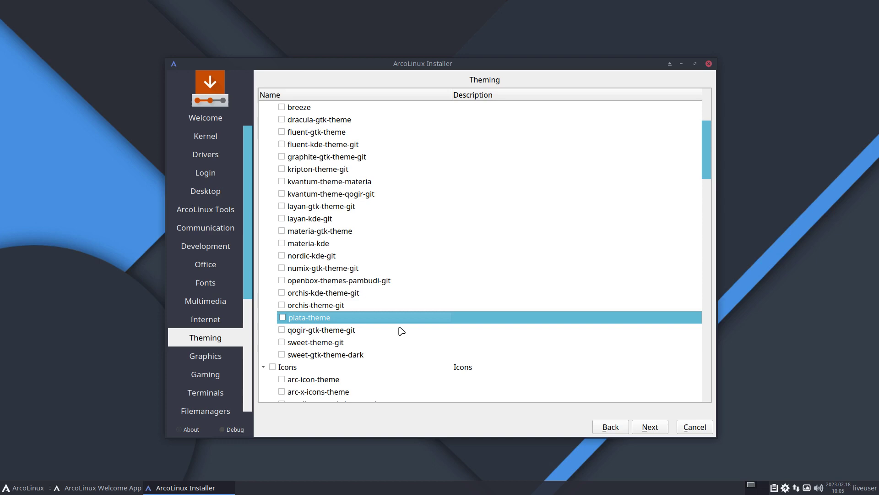
Step: Scroll down through the Icons group to the papirus-linux-universe package
{"action": "scroll", "coordinate": [401, 331], "scroll_direction": "down", "scroll_amount": 3}
{"action": "scroll", "coordinate": [395, 326], "scroll_direction": "down", "scroll_amount": 2}
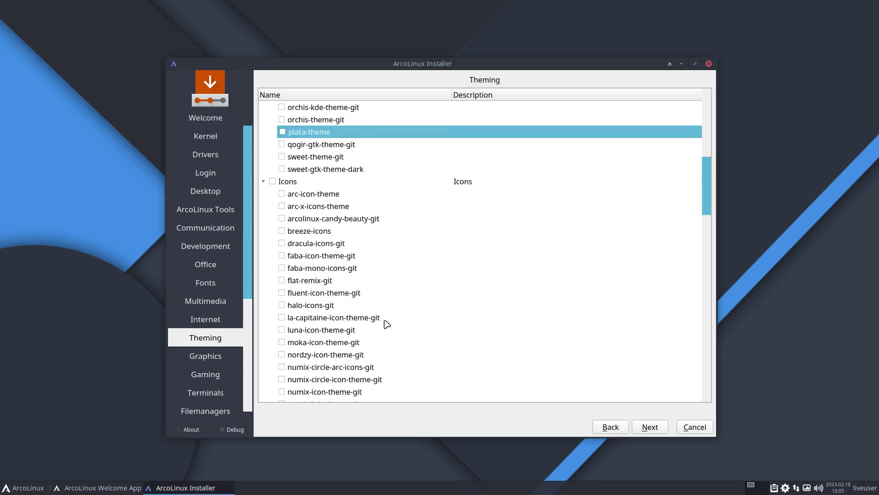
{"action": "scroll", "coordinate": [384, 323], "scroll_direction": "down", "scroll_amount": 3}
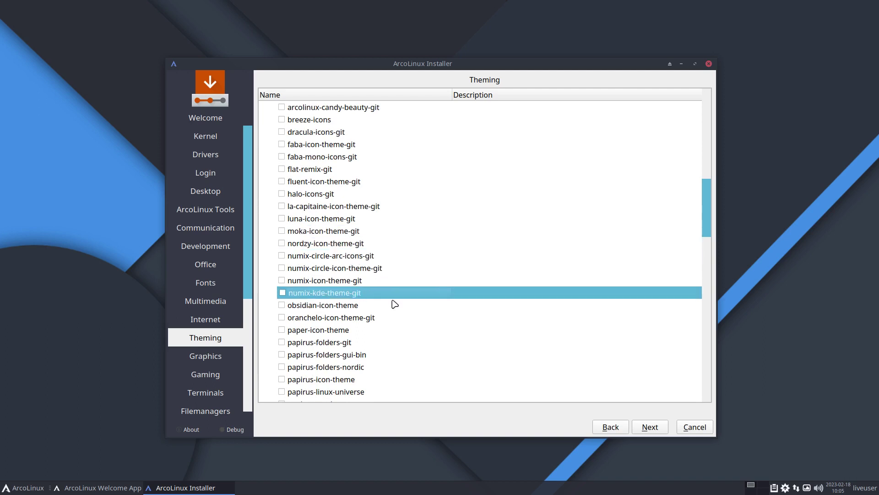
{"action": "scroll", "coordinate": [395, 304], "scroll_direction": "down", "scroll_amount": 5}
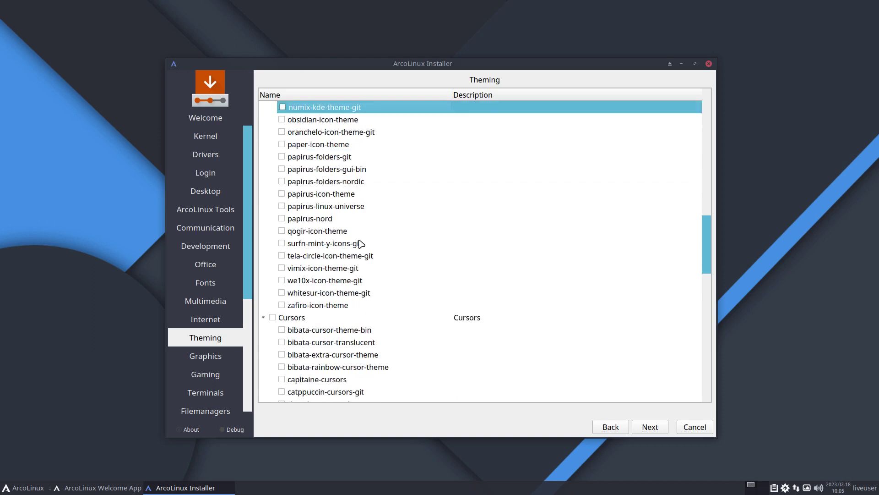
{"action": "left_click", "coordinate": [345, 210]}
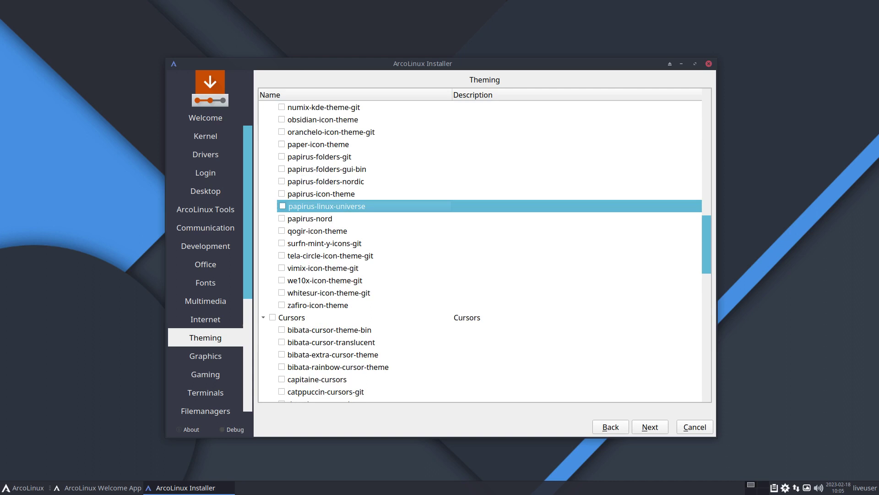
Step: Highlight bibata-cursor-theme-bin and scroll down to the xcursor entries in Cursors
{"action": "left_click", "coordinate": [345, 333]}
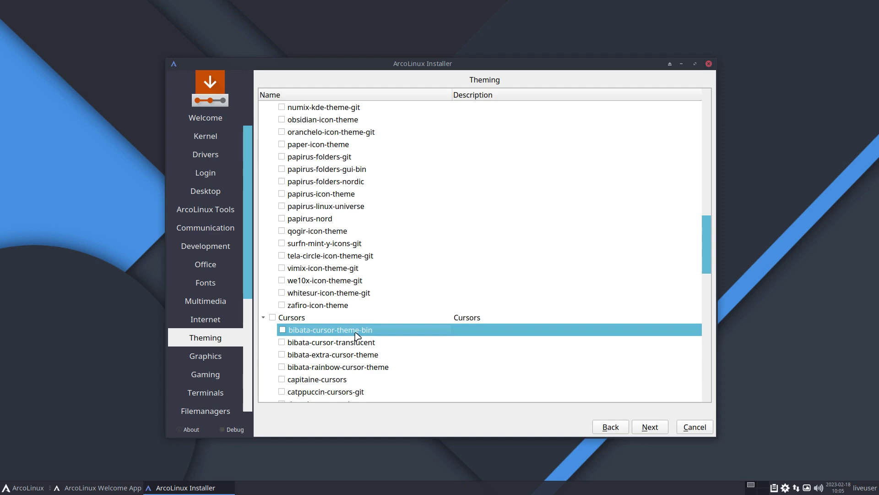
{"action": "scroll", "coordinate": [360, 334], "scroll_direction": "down", "scroll_amount": 2}
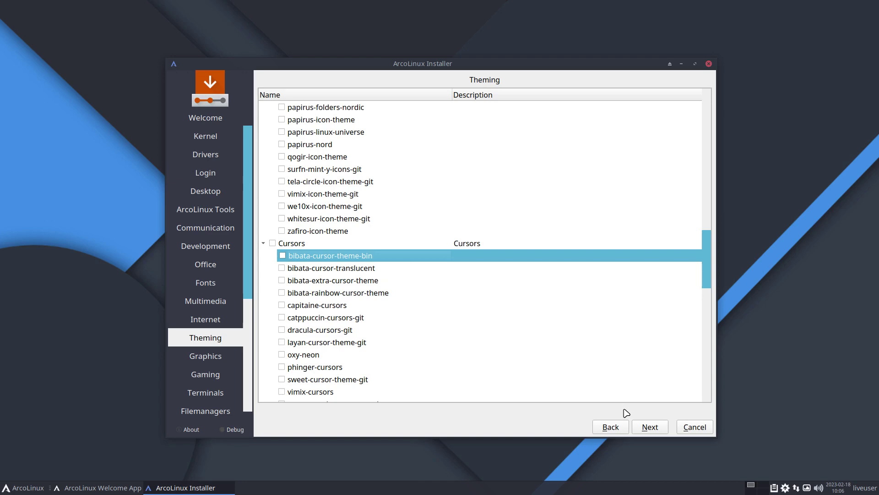
Step: Finish the Cursors group by highlighting phinger-cursors
{"action": "scroll", "coordinate": [499, 345], "scroll_direction": "down", "scroll_amount": 4}
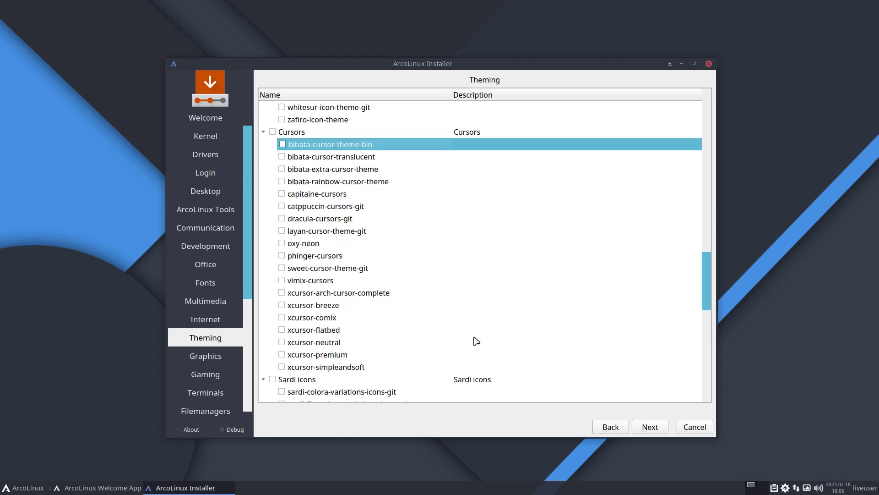
{"action": "left_click", "coordinate": [342, 219]}
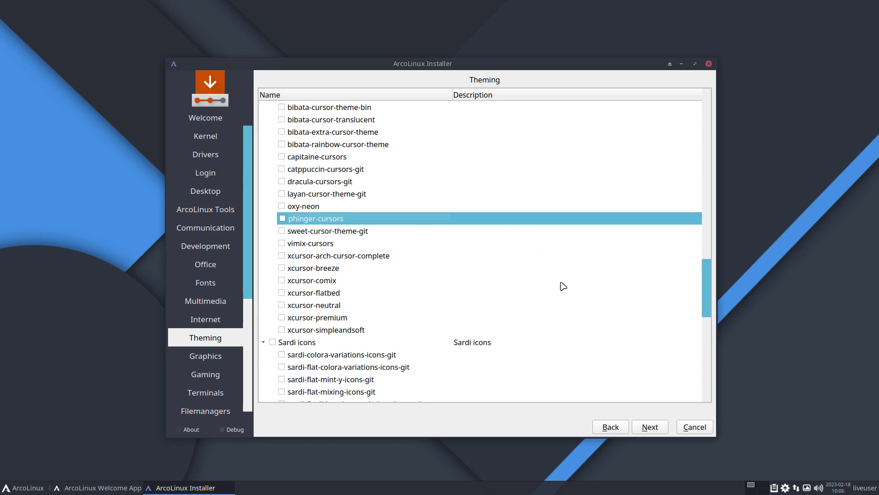
{"action": "scroll", "coordinate": [563, 286], "scroll_direction": "down", "scroll_amount": 5}
{"action": "scroll", "coordinate": [563, 287], "scroll_direction": "down", "scroll_amount": 5}
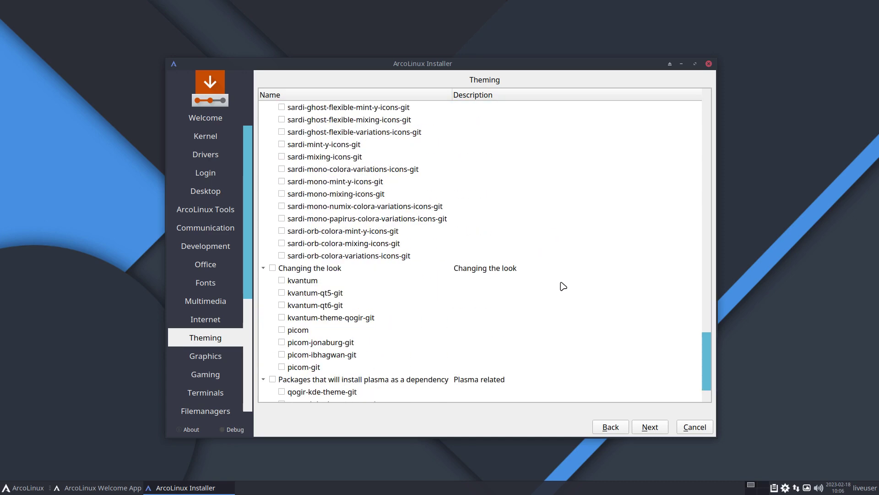
Step: In Changing the look, highlight picom, picom-jonaburg-git, picom-ibhagwan-git and picom-git
{"action": "left_click", "coordinate": [338, 257]}
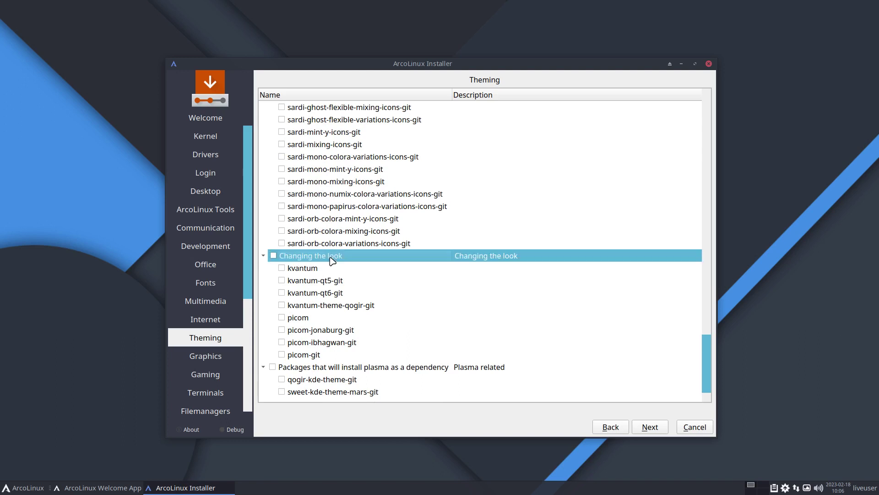
{"action": "left_click", "coordinate": [304, 320]}
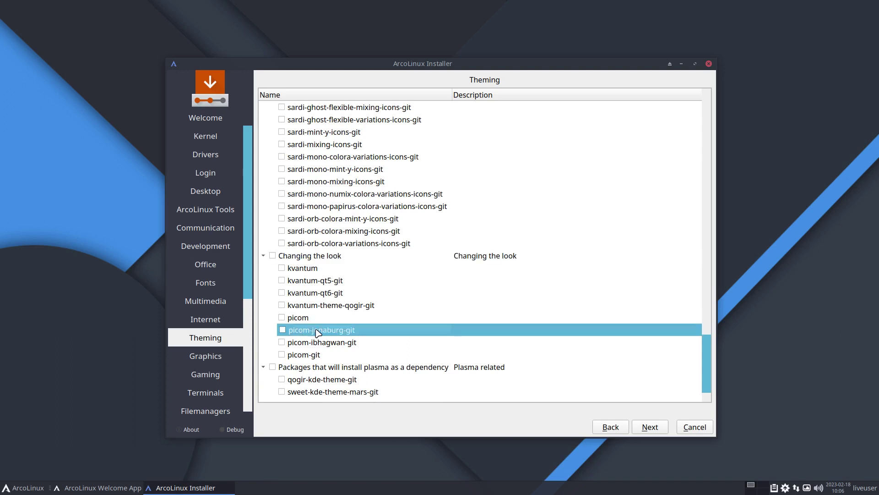
{"action": "left_click", "coordinate": [320, 331]}
{"action": "left_click", "coordinate": [334, 343]}
{"action": "left_click", "coordinate": [333, 355]}
{"action": "left_click", "coordinate": [328, 342]}
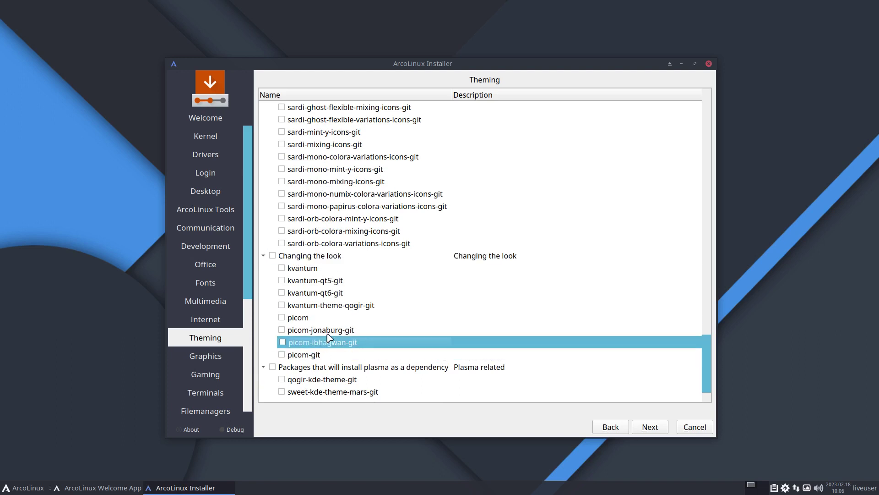
{"action": "left_click", "coordinate": [329, 331]}
{"action": "left_click", "coordinate": [328, 342]}
{"action": "left_click", "coordinate": [328, 331]}
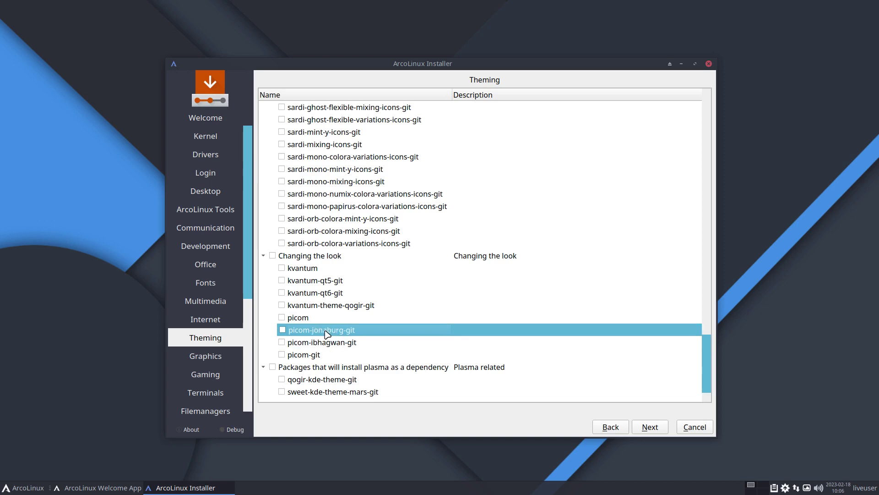
Step: Highlight kvantum-theme-qogir-git, kvantum and kvantum-qt6-git, then continue to the Graphics page
{"action": "left_click", "coordinate": [308, 307]}
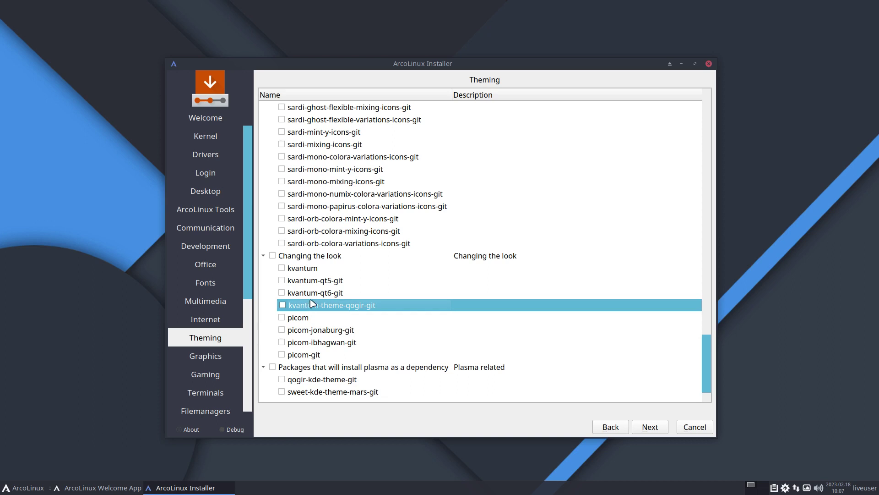
{"action": "left_click", "coordinate": [306, 270]}
{"action": "left_click", "coordinate": [306, 292]}
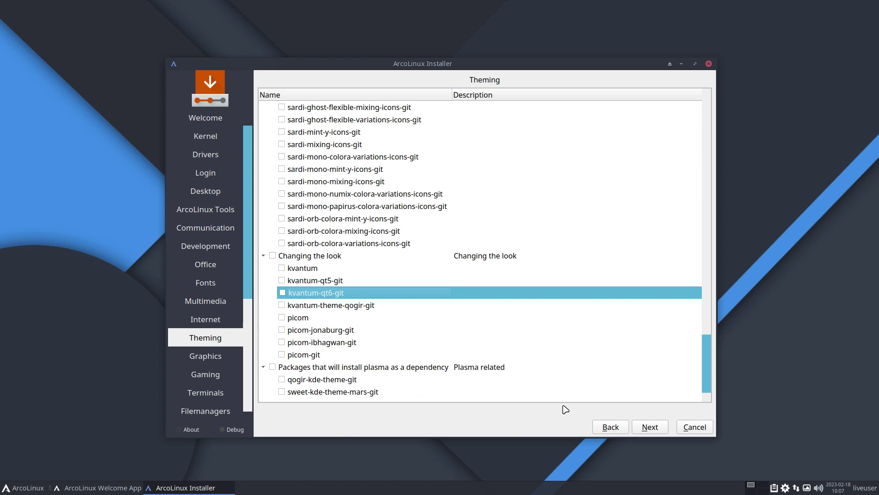
{"action": "left_click", "coordinate": [650, 427]}
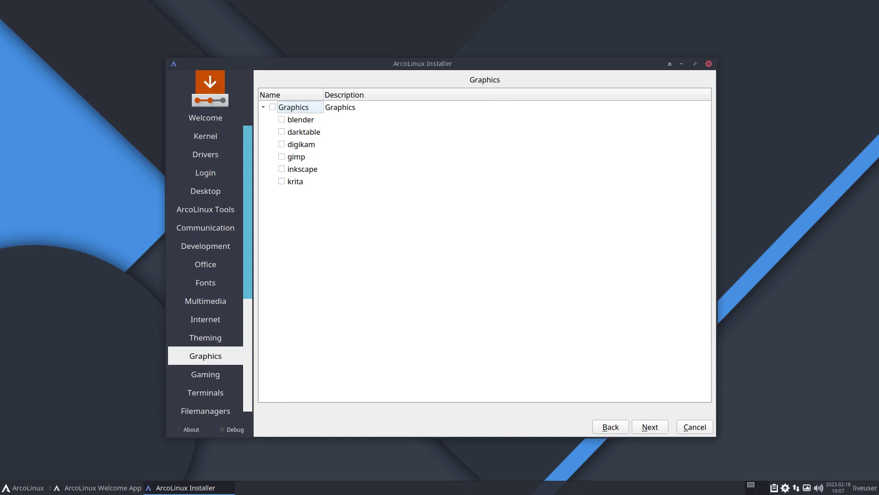
Step: On the Gaming page, highlight game-devices-udev and protonup-qt-bin, then continue to Terminals
{"action": "left_click", "coordinate": [658, 432]}
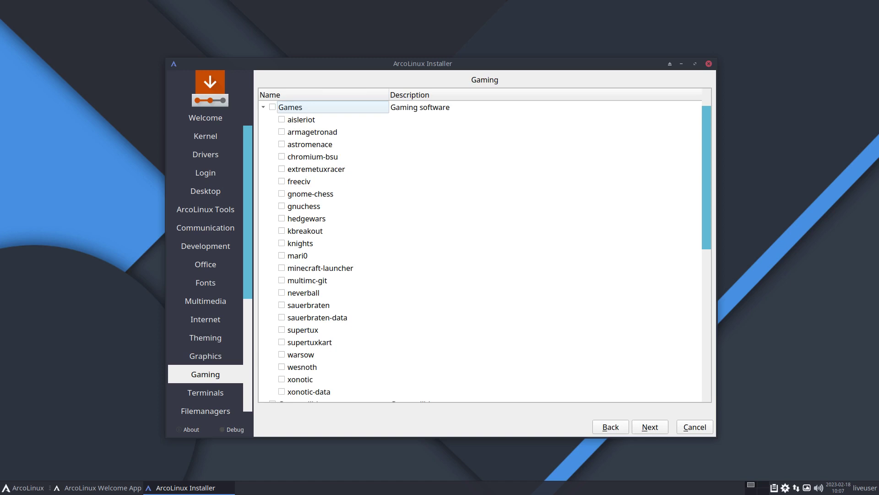
{"action": "scroll", "coordinate": [337, 283], "scroll_direction": "down", "scroll_amount": 3}
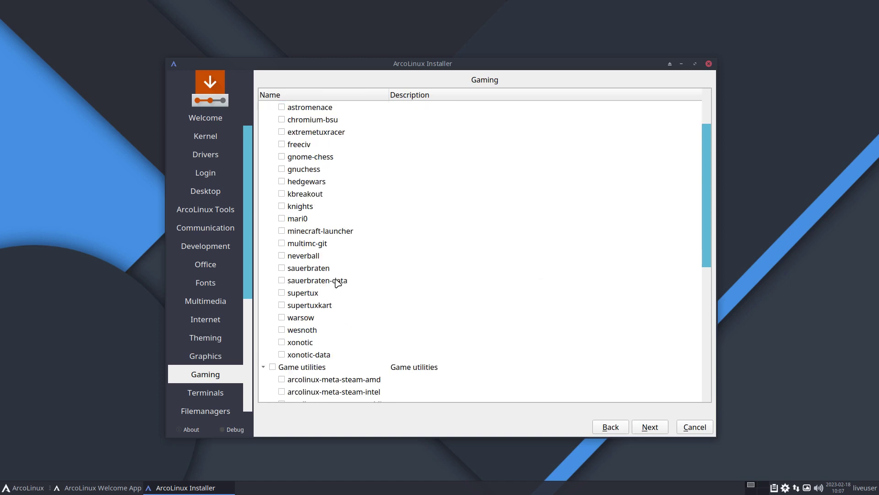
{"action": "scroll", "coordinate": [338, 283], "scroll_direction": "down", "scroll_amount": 3}
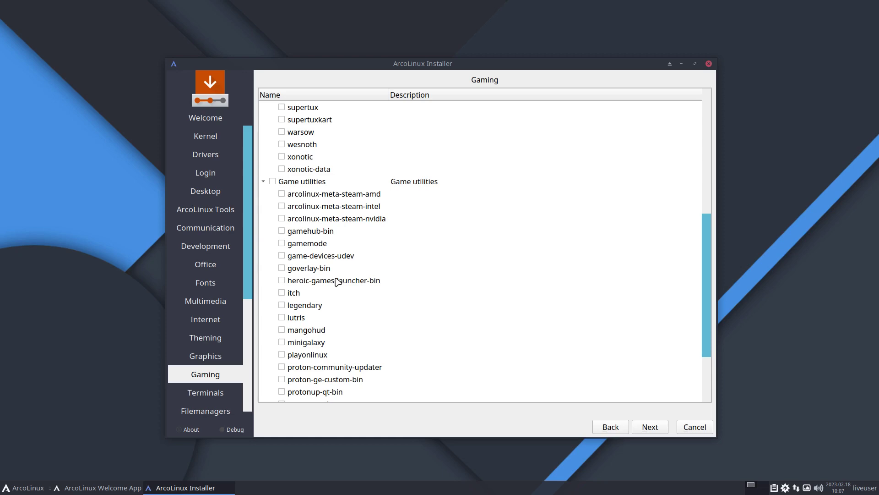
{"action": "left_click", "coordinate": [342, 259]}
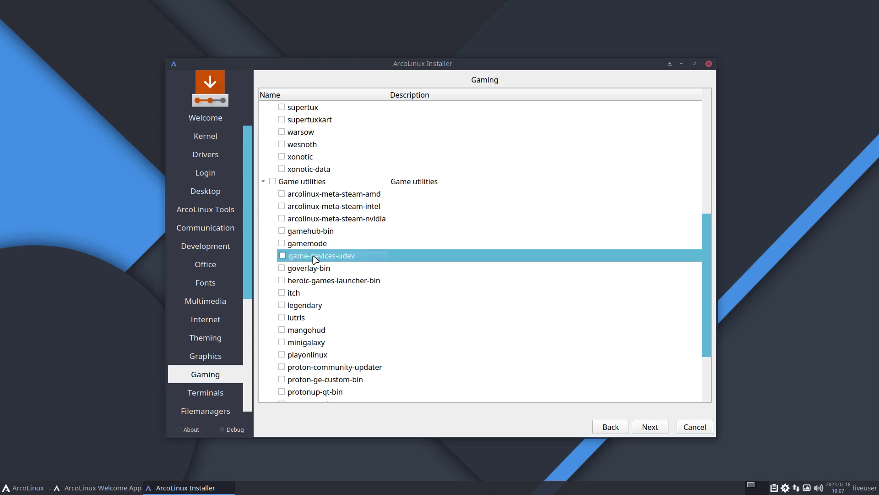
{"action": "scroll", "coordinate": [349, 262], "scroll_direction": "down", "scroll_amount": 2}
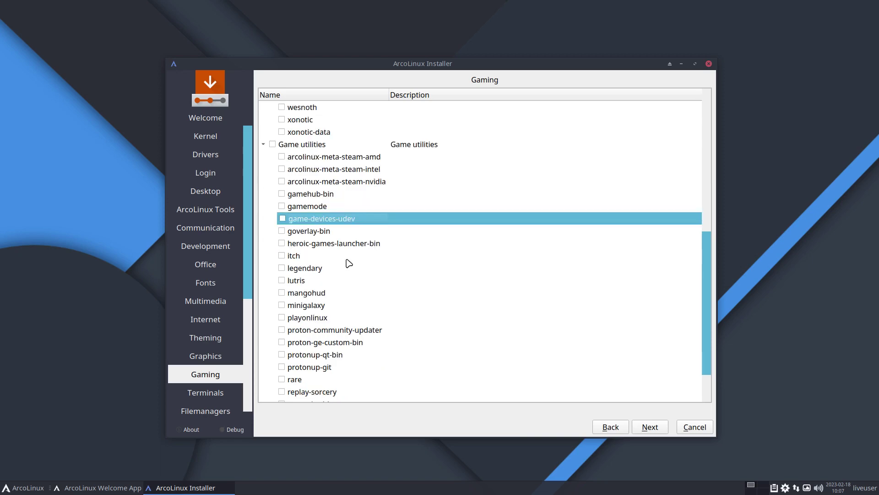
{"action": "left_click", "coordinate": [341, 318]}
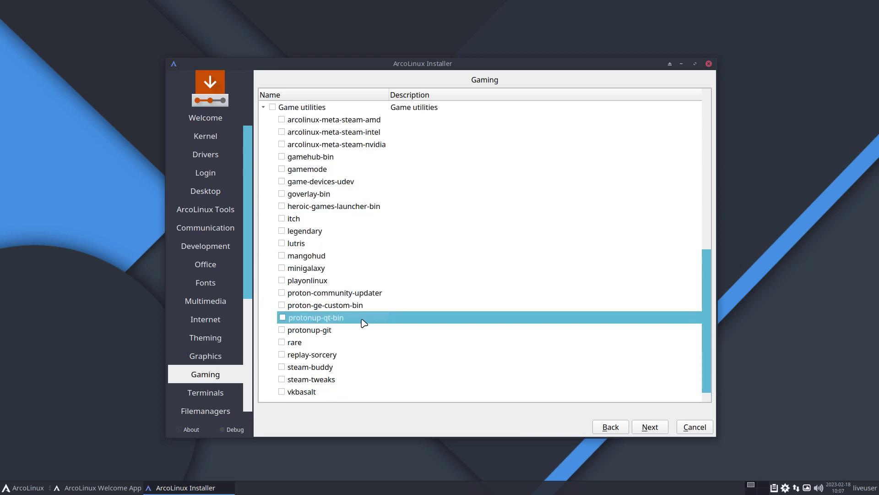
{"action": "left_click", "coordinate": [646, 428]}
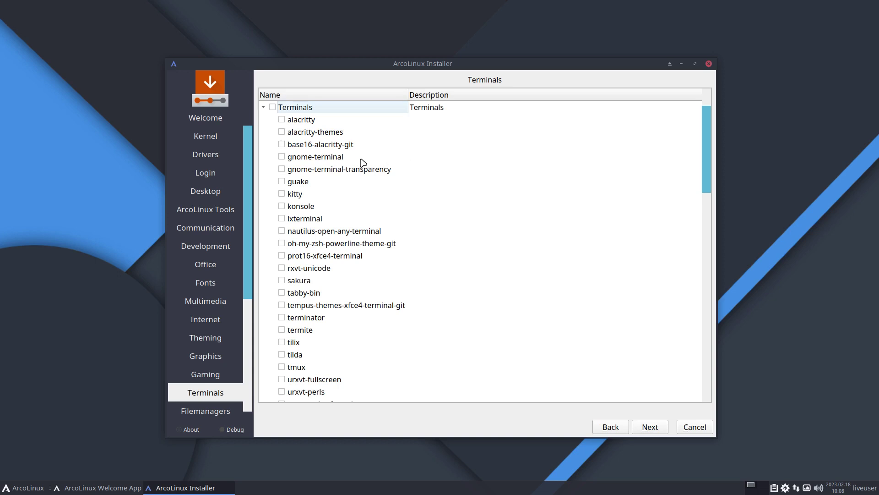
{"action": "left_click", "coordinate": [321, 134]}
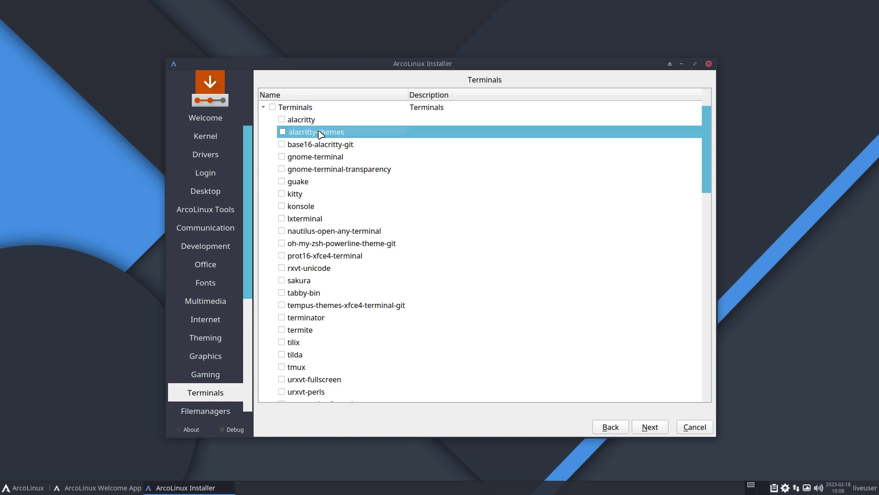
{"action": "left_click", "coordinate": [328, 144]}
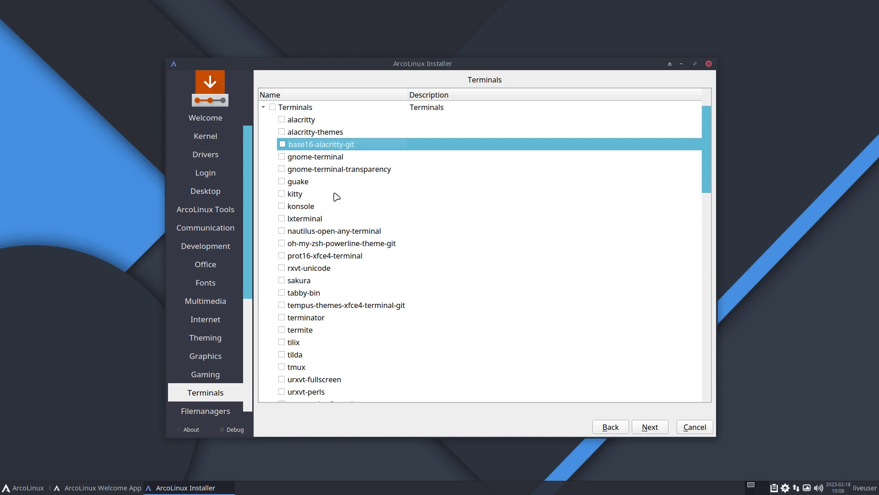
{"action": "left_click", "coordinate": [349, 257]}
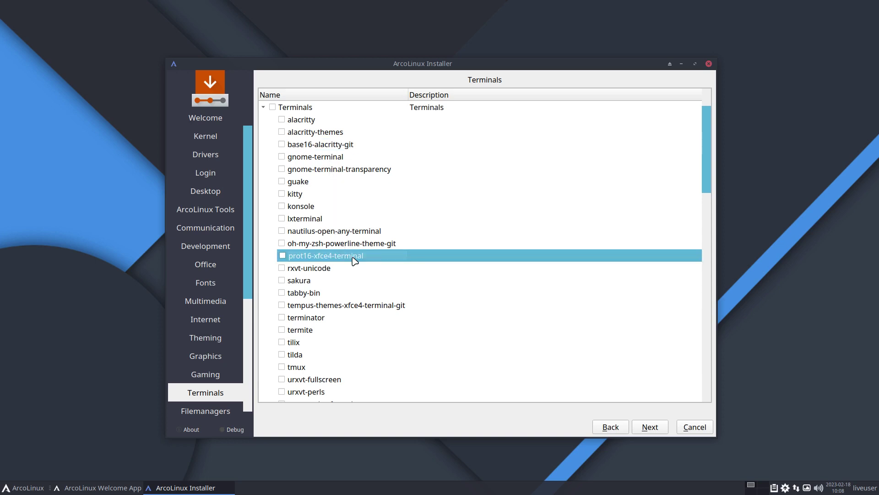
{"action": "left_click", "coordinate": [355, 232]}
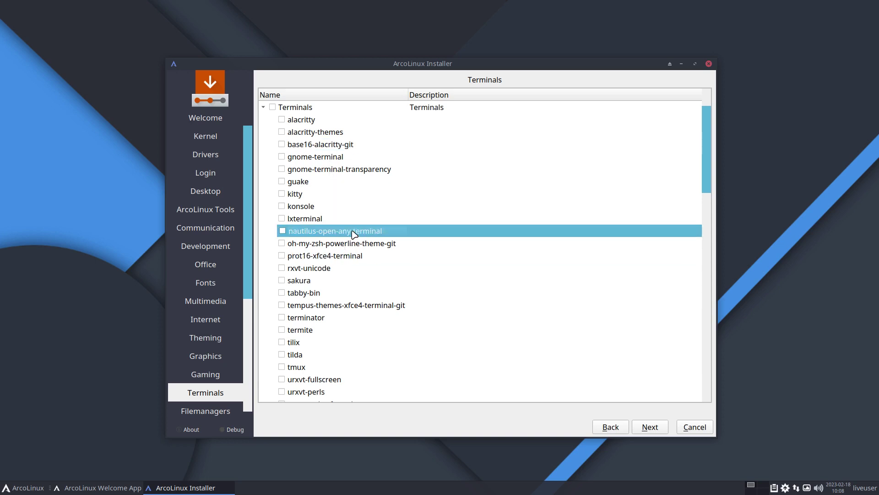
{"action": "left_click", "coordinate": [329, 270]}
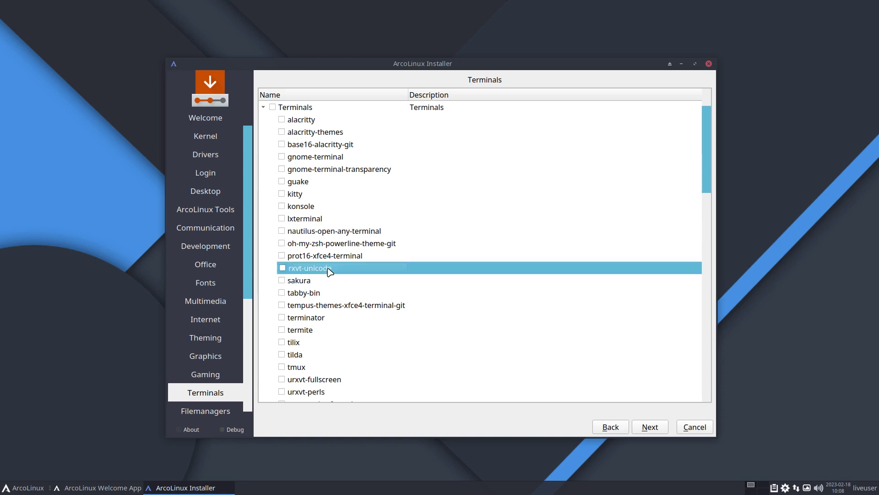
{"action": "scroll", "coordinate": [331, 272], "scroll_direction": "down", "scroll_amount": 2}
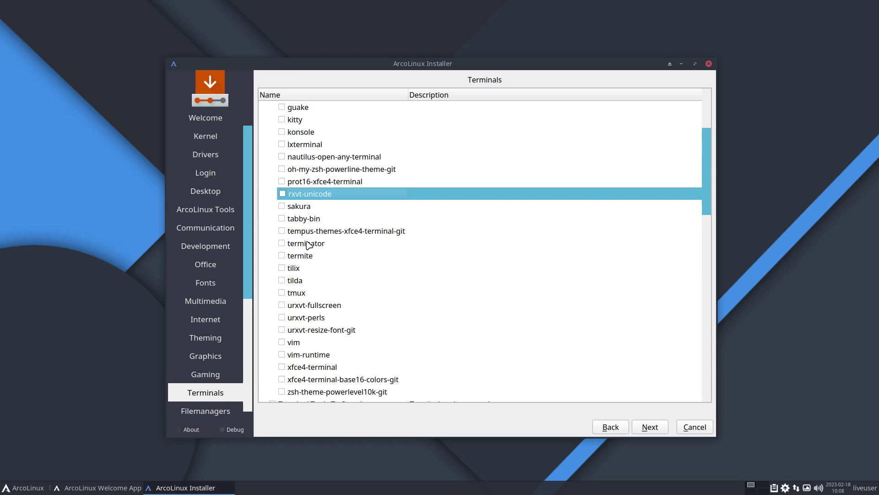
{"action": "left_click", "coordinate": [307, 223]}
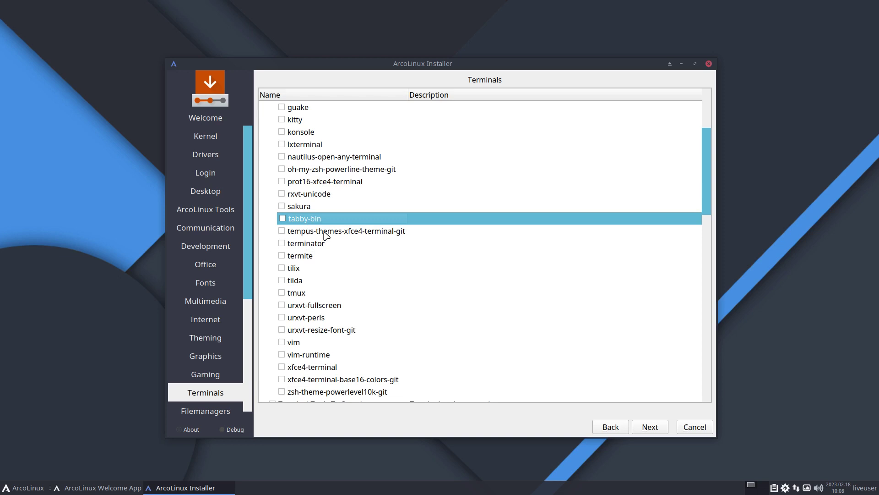
{"action": "left_click", "coordinate": [325, 232]}
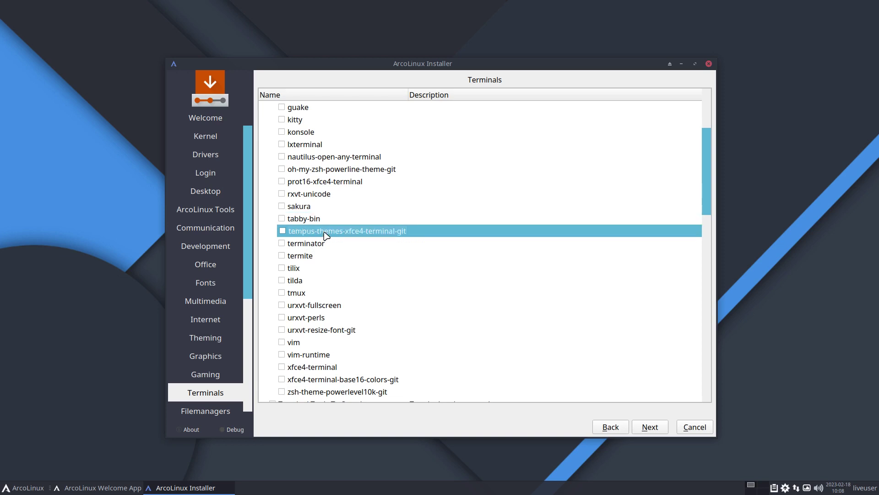
{"action": "left_click", "coordinate": [325, 306]}
{"action": "left_click", "coordinate": [324, 318]}
{"action": "left_click", "coordinate": [326, 331]}
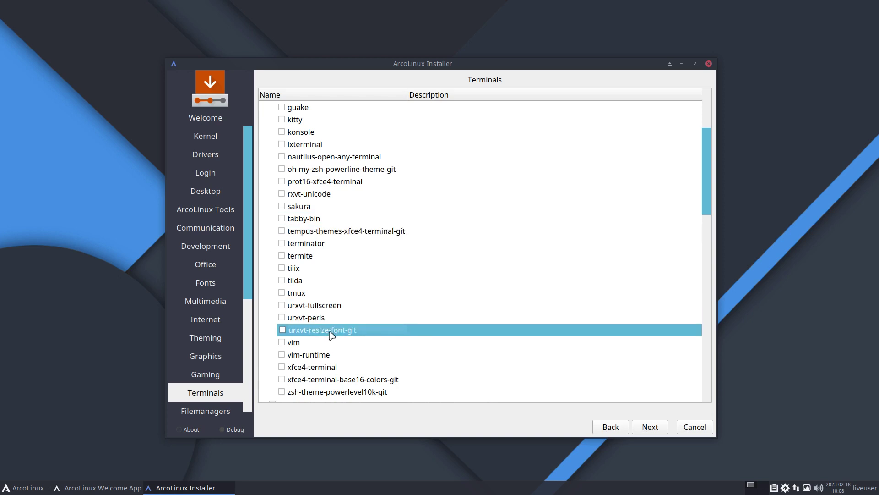
{"action": "scroll", "coordinate": [336, 329], "scroll_direction": "down", "scroll_amount": 3}
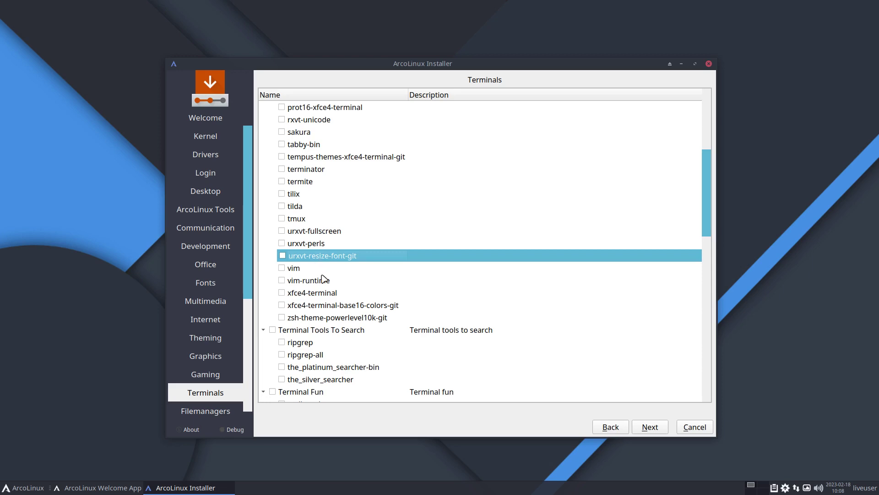
{"action": "left_click", "coordinate": [336, 295]}
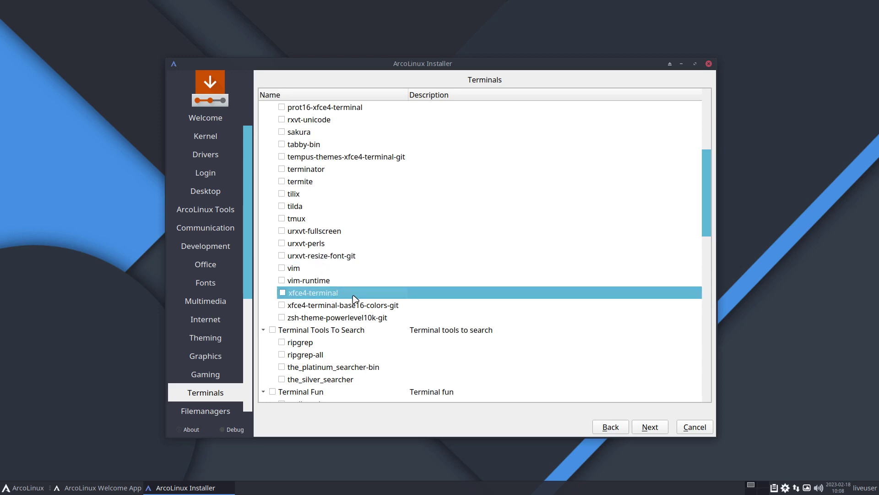
{"action": "key", "text": "F12"}
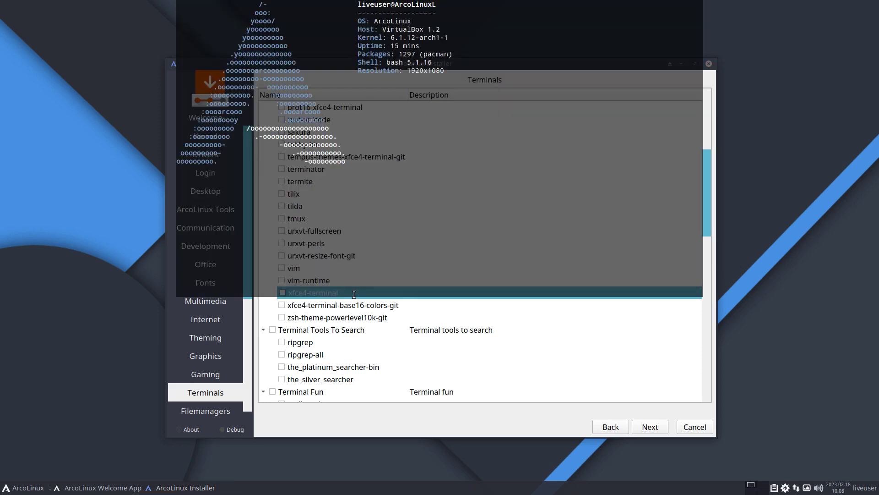
{"action": "key", "text": "F12"}
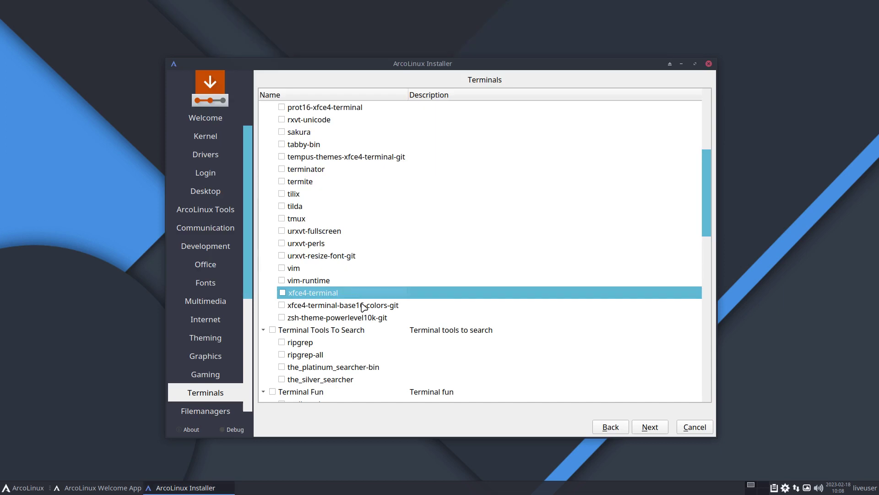
{"action": "left_click", "coordinate": [364, 307]}
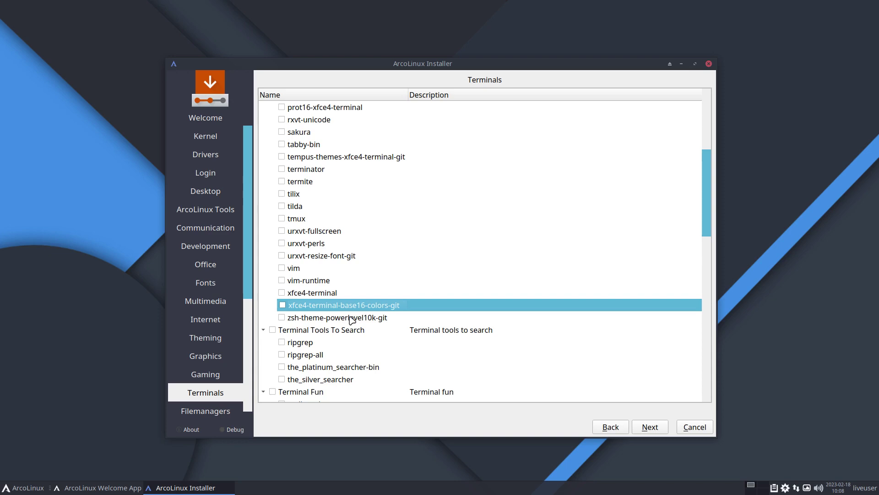
{"action": "scroll", "coordinate": [337, 350], "scroll_direction": "down", "scroll_amount": 2}
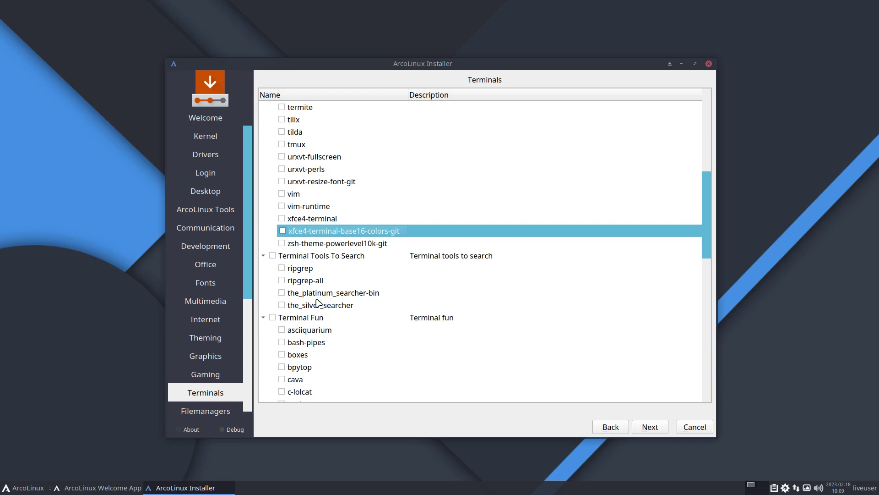
{"action": "scroll", "coordinate": [318, 303], "scroll_direction": "down", "scroll_amount": 3}
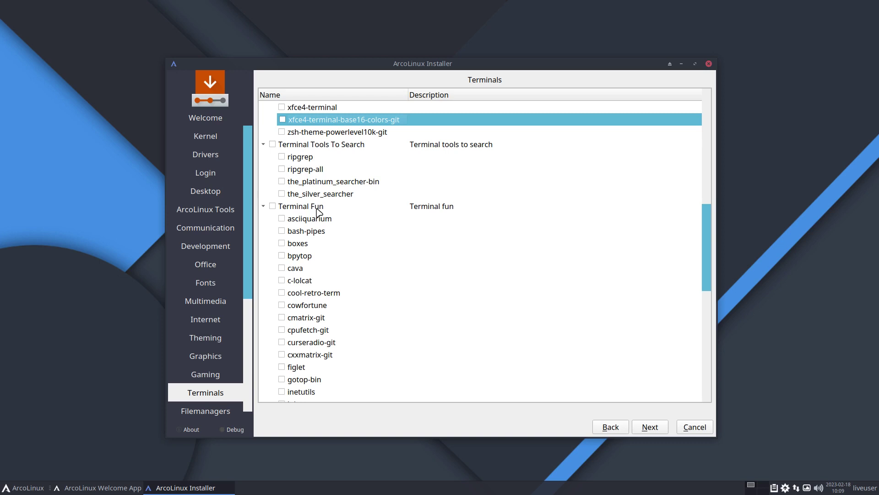
{"action": "scroll", "coordinate": [318, 212], "scroll_direction": "down", "scroll_amount": 6}
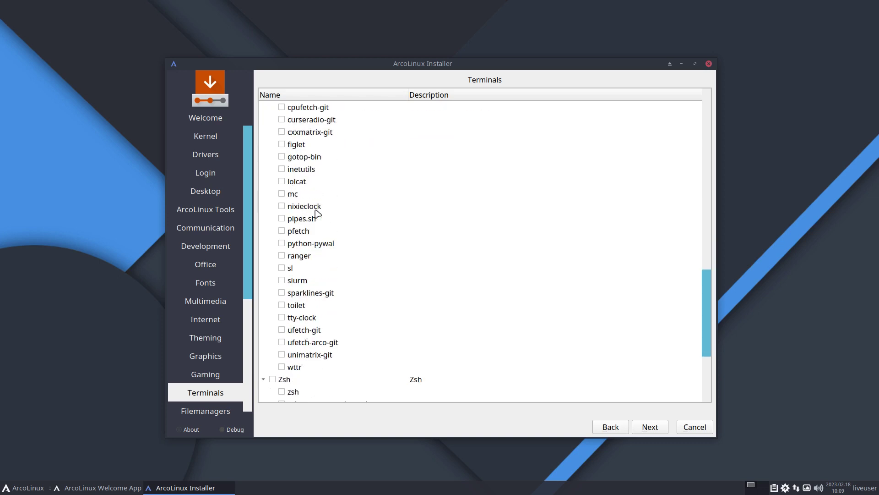
{"action": "scroll", "coordinate": [317, 214], "scroll_direction": "down", "scroll_amount": 1}
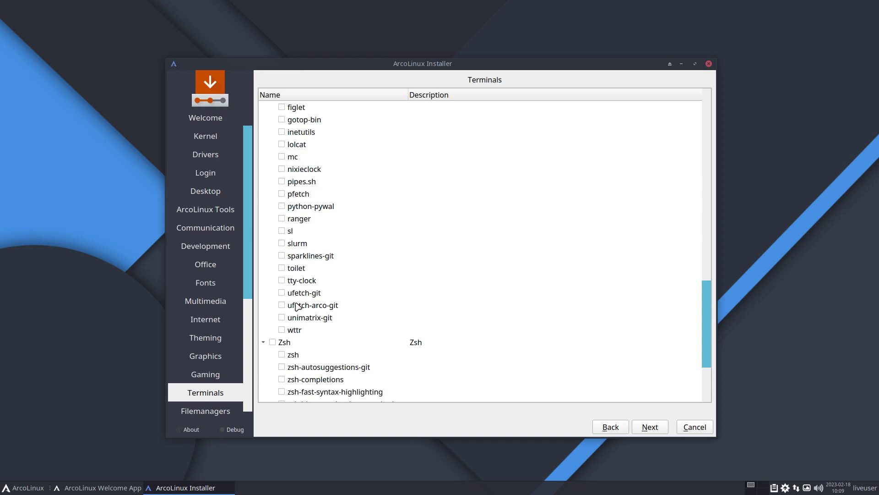
{"action": "left_click", "coordinate": [280, 245]}
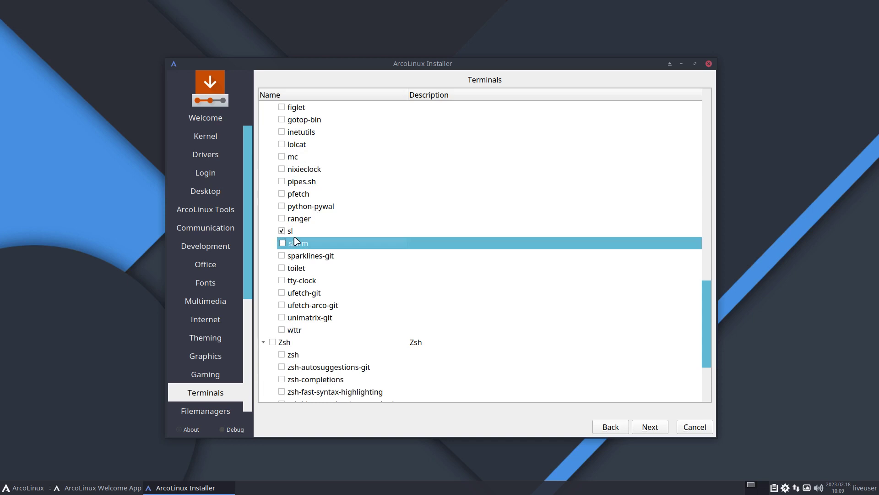
{"action": "left_click", "coordinate": [291, 232]}
{"action": "scroll", "coordinate": [323, 245], "scroll_direction": "up", "scroll_amount": 5}
{"action": "scroll", "coordinate": [323, 246], "scroll_direction": "up", "scroll_amount": 1}
{"action": "scroll", "coordinate": [323, 246], "scroll_direction": "down", "scroll_amount": 3}
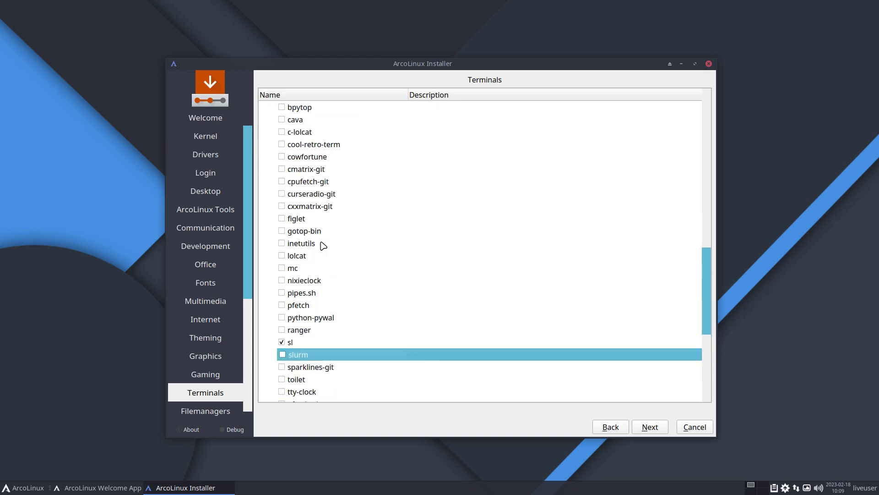
{"action": "scroll", "coordinate": [305, 234], "scroll_direction": "up", "scroll_amount": 4}
{"action": "left_click", "coordinate": [272, 206]}
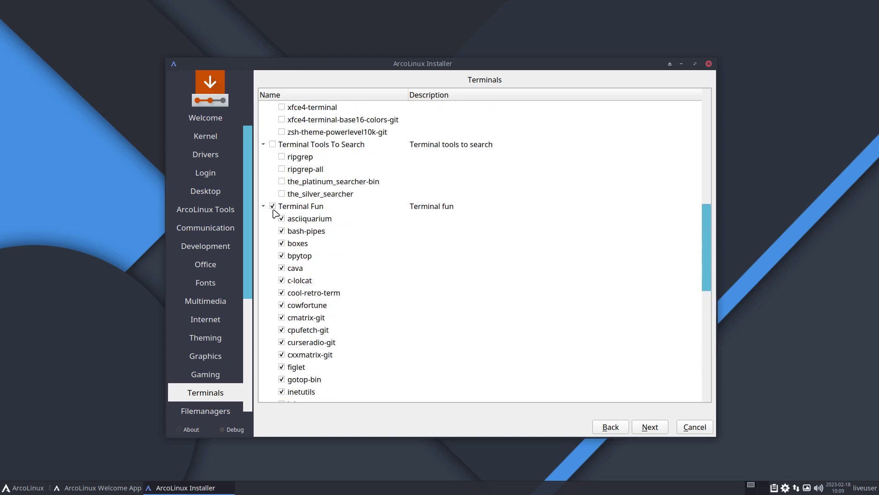
{"action": "left_click", "coordinate": [272, 207]}
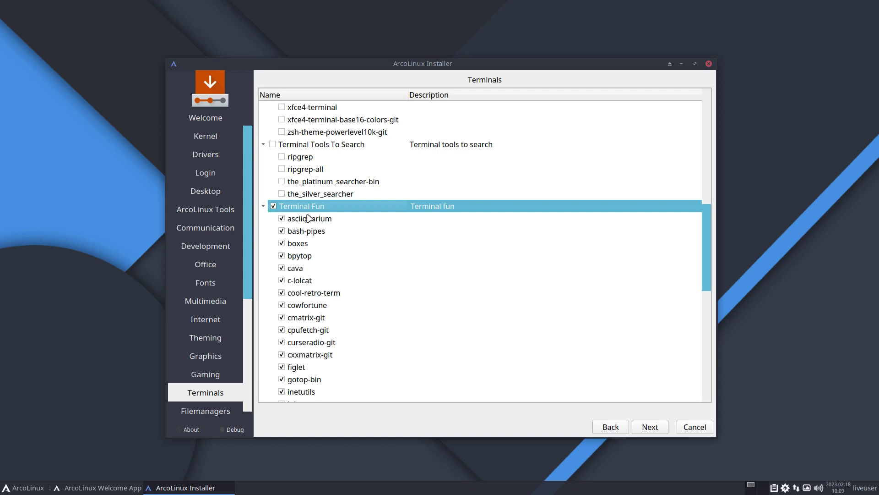
{"action": "left_click", "coordinate": [273, 206]}
{"action": "scroll", "coordinate": [370, 244], "scroll_direction": "down", "scroll_amount": 9}
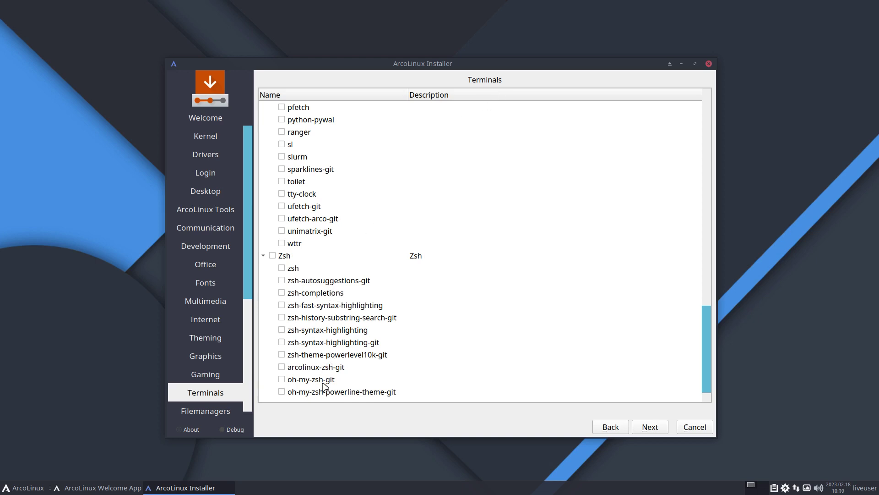
{"action": "left_click", "coordinate": [368, 345]}
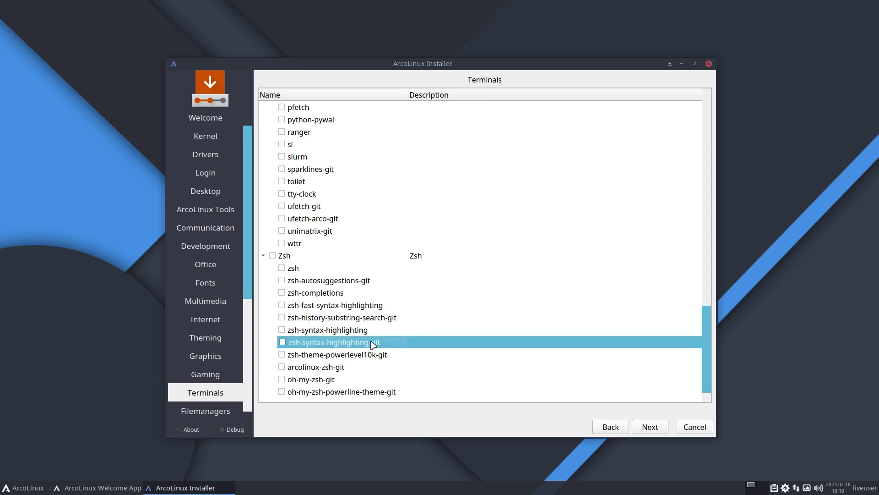
{"action": "left_click", "coordinate": [371, 333]}
{"action": "left_click", "coordinate": [373, 344]}
Step: On the Filemanagers page, highlight thunar-shares-plugin, then continue to the Utilities page
{"action": "left_click", "coordinate": [650, 427]}
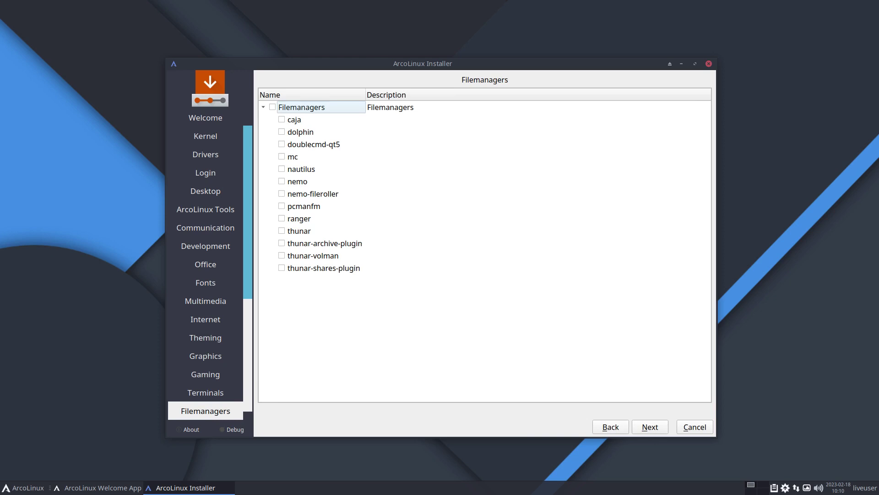
{"action": "left_click", "coordinate": [366, 269]}
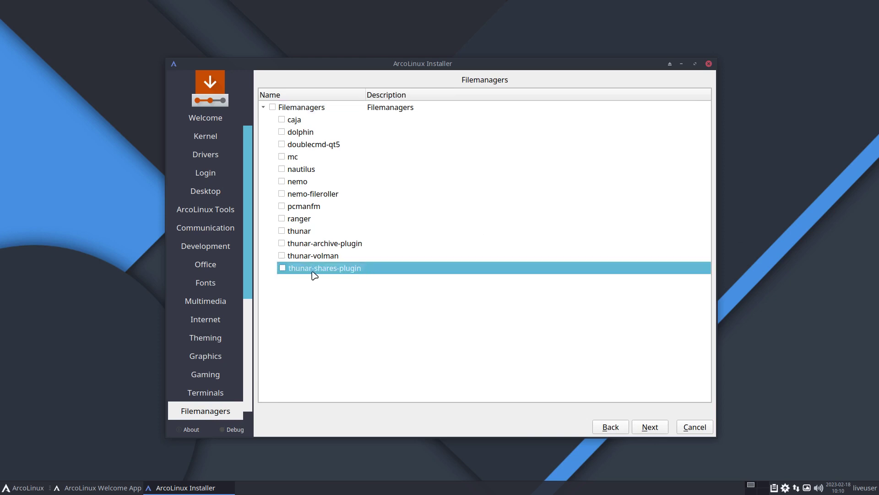
{"action": "left_click", "coordinate": [651, 430]}
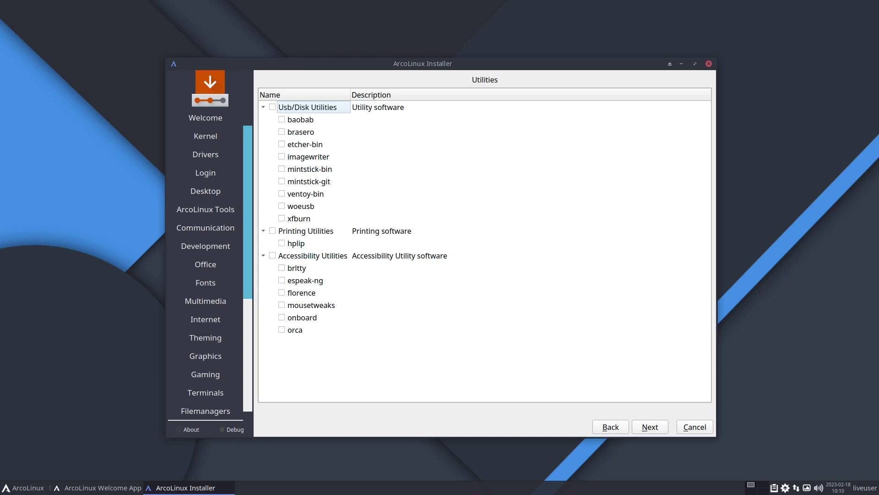
Step: Highlight mintstick-git and mintstick-bin, and briefly search the application menu for 'usb'
{"action": "left_click", "coordinate": [327, 184]}
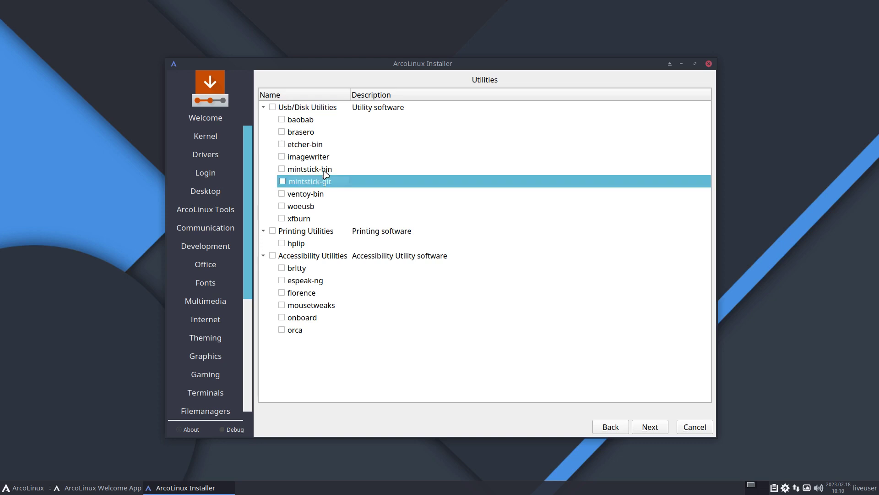
{"action": "left_click", "coordinate": [326, 170]}
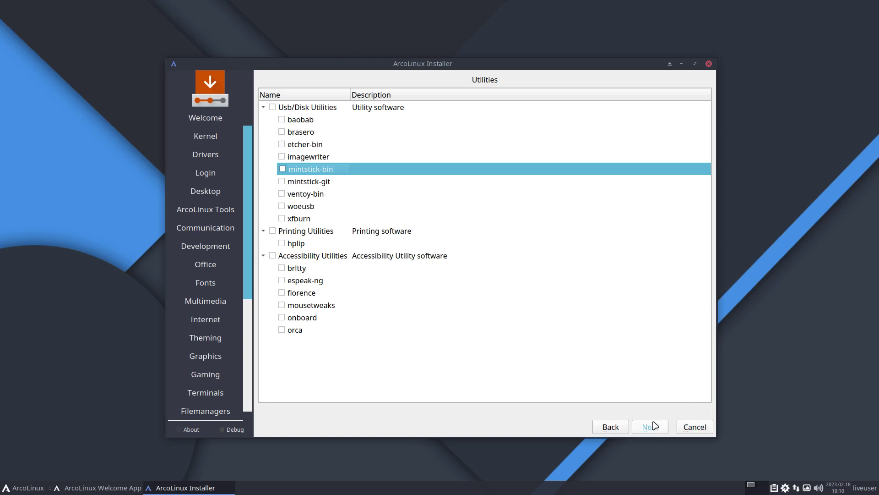
{"action": "left_click", "coordinate": [32, 486]}
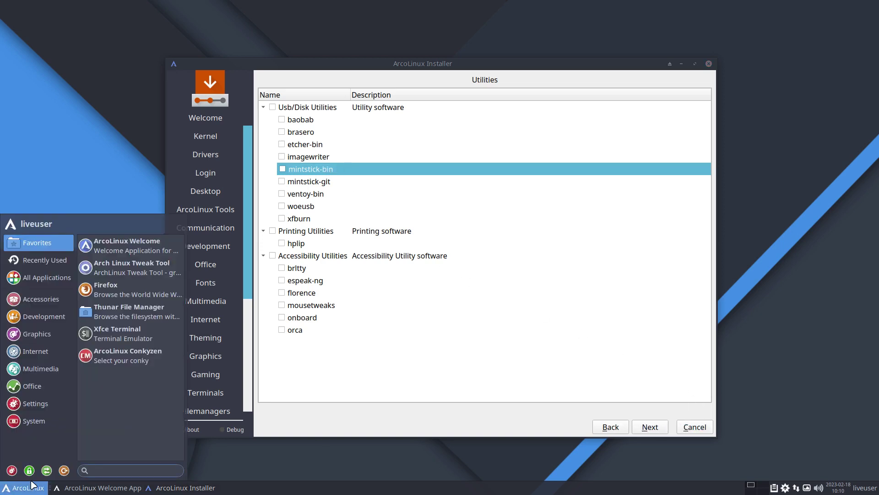
{"action": "type", "text": "usb"}
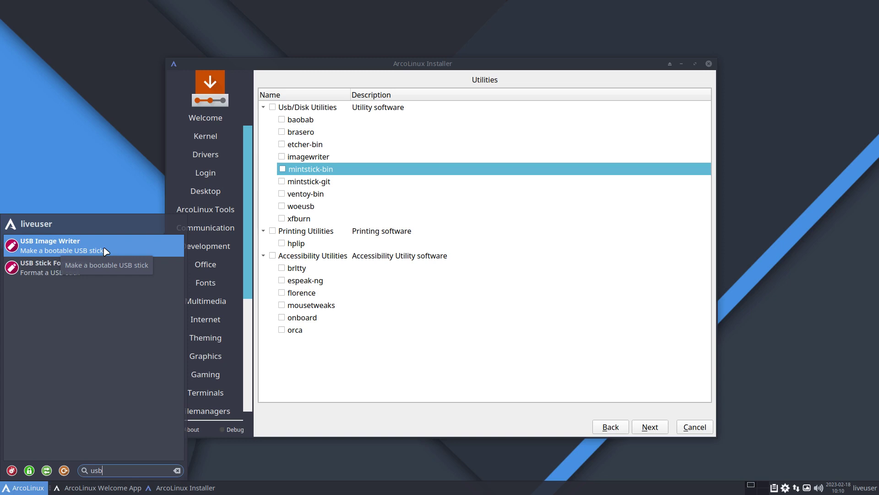
{"action": "key", "text": "BackSpace"}
{"action": "key", "text": "BackSpace"}
{"action": "key", "text": "BackSpace"}
{"action": "left_click", "coordinate": [66, 180]}
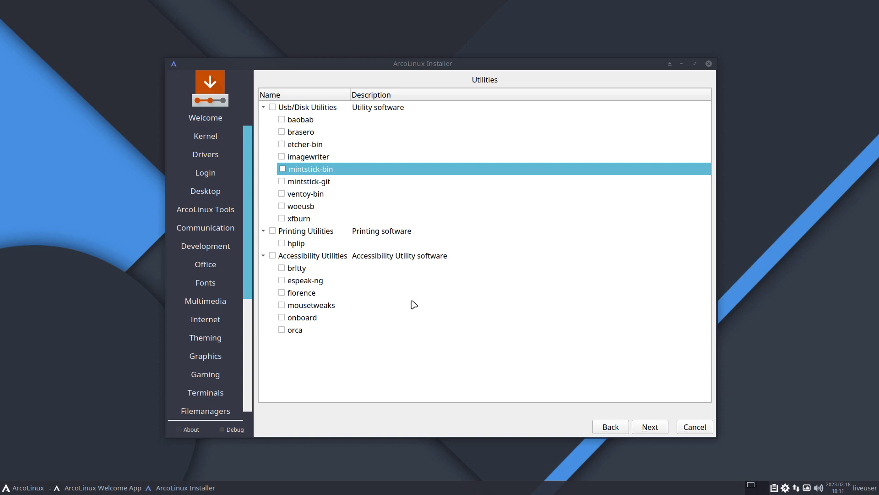
Step: On the next Utilities page, highlight aura-bin, gnome-software and gnome-software-packagekit-plugin
{"action": "left_click", "coordinate": [653, 430]}
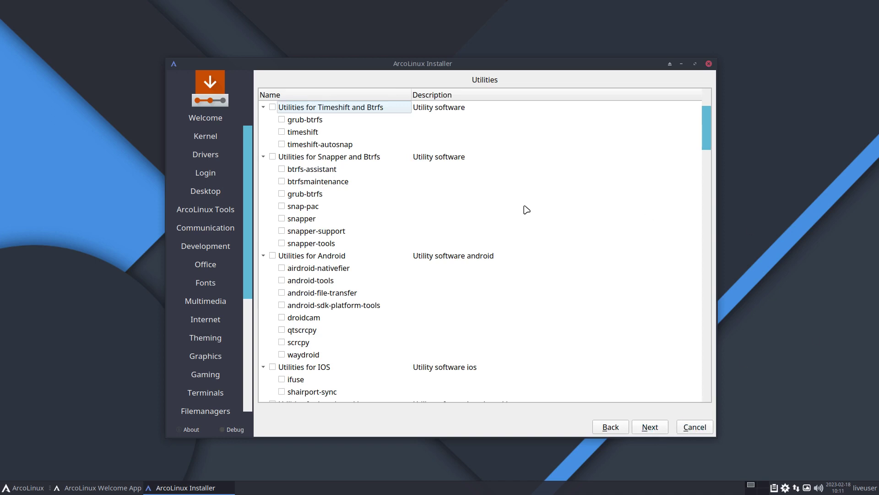
{"action": "scroll", "coordinate": [365, 206], "scroll_direction": "down", "scroll_amount": 9}
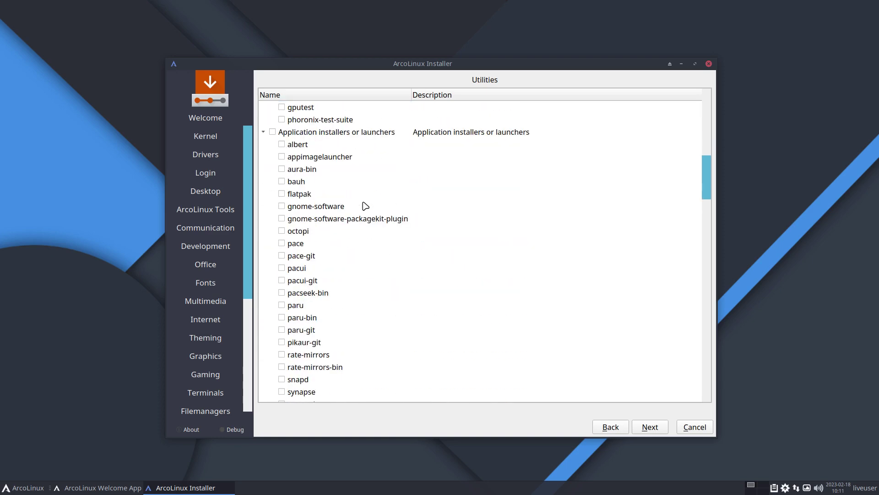
{"action": "left_click", "coordinate": [306, 172]}
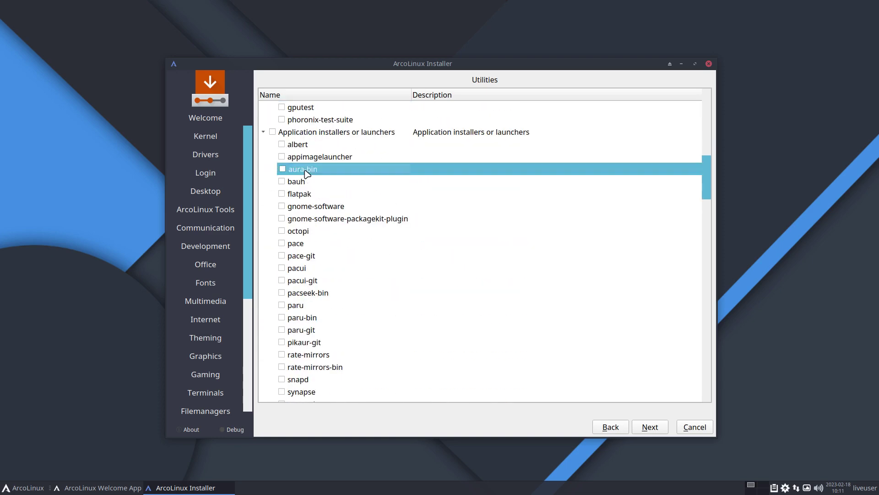
{"action": "left_click", "coordinate": [306, 206]}
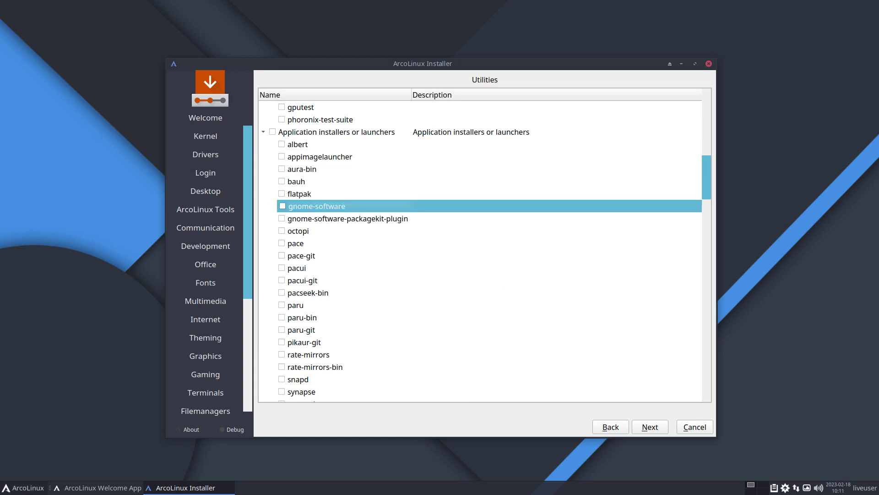
{"action": "left_click", "coordinate": [27, 488]}
{"action": "type", "text": "sof"}
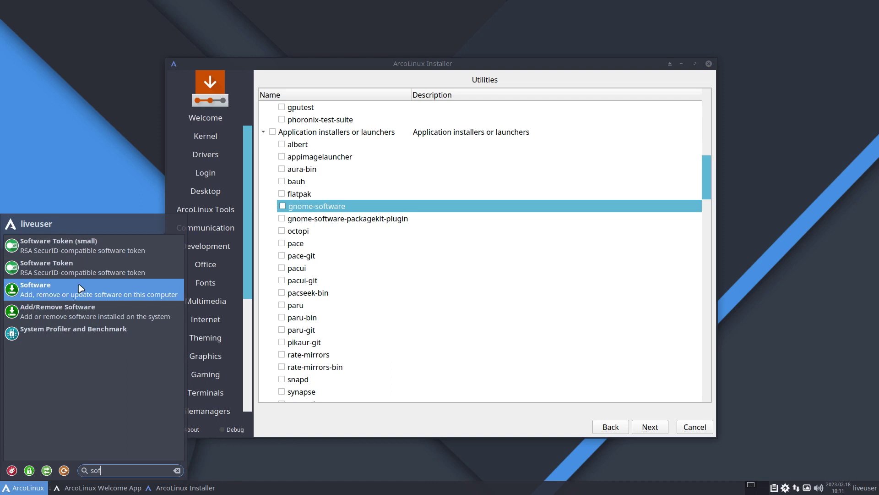
{"action": "left_click", "coordinate": [338, 219]}
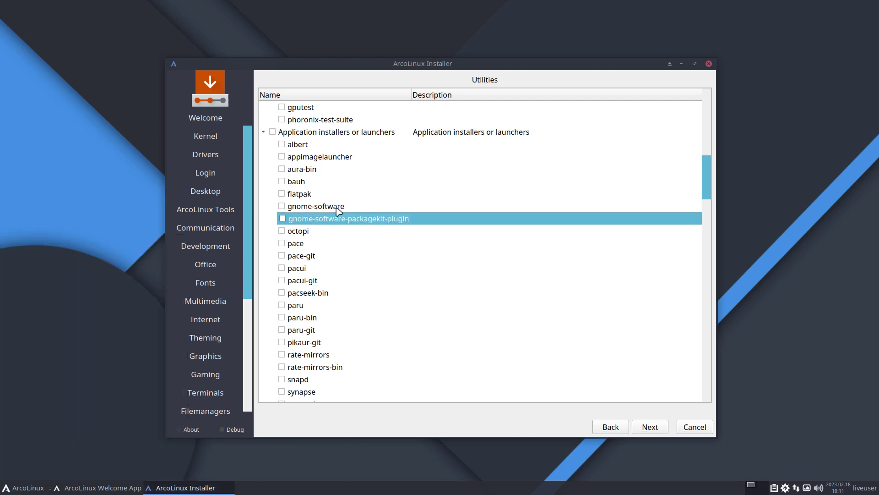
{"action": "left_click", "coordinate": [337, 209]}
{"action": "left_click", "coordinate": [340, 220]}
Step: Highlight pace-git, pacui, pacui-git, pacseek-bin, paru, paru-bin and paru-git
{"action": "left_click", "coordinate": [321, 255]}
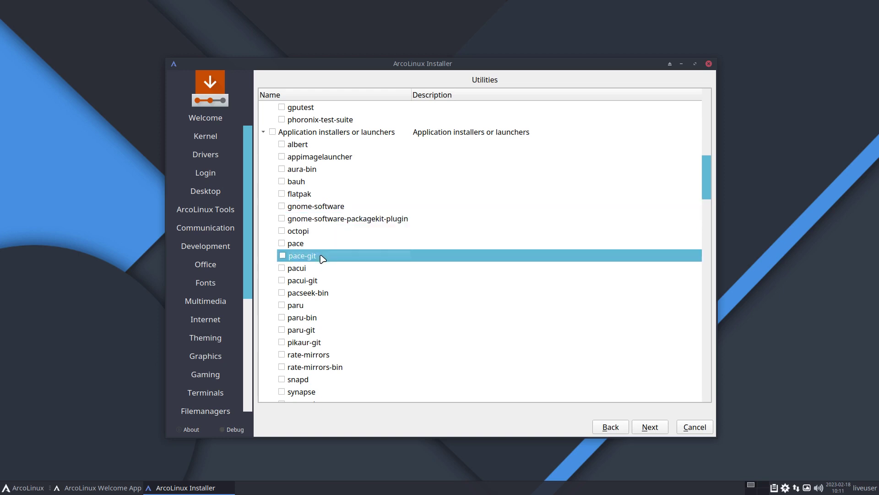
{"action": "left_click", "coordinate": [321, 269]}
{"action": "left_click", "coordinate": [320, 280]}
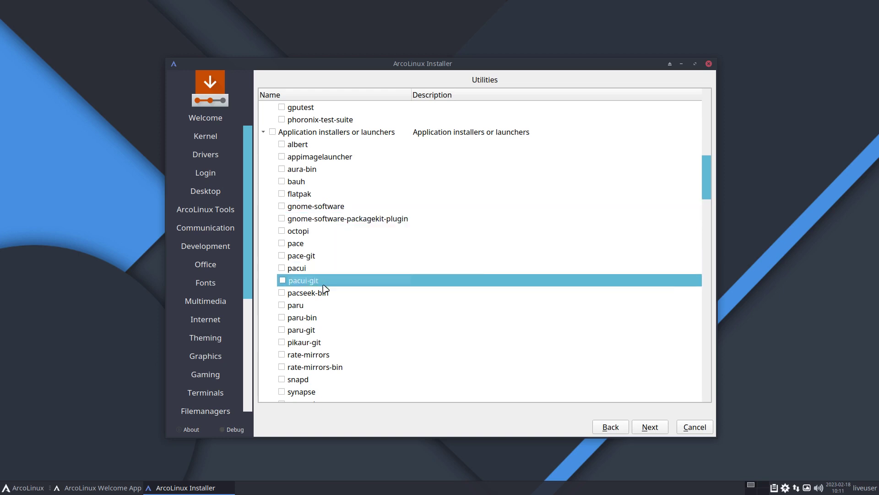
{"action": "left_click", "coordinate": [327, 296]}
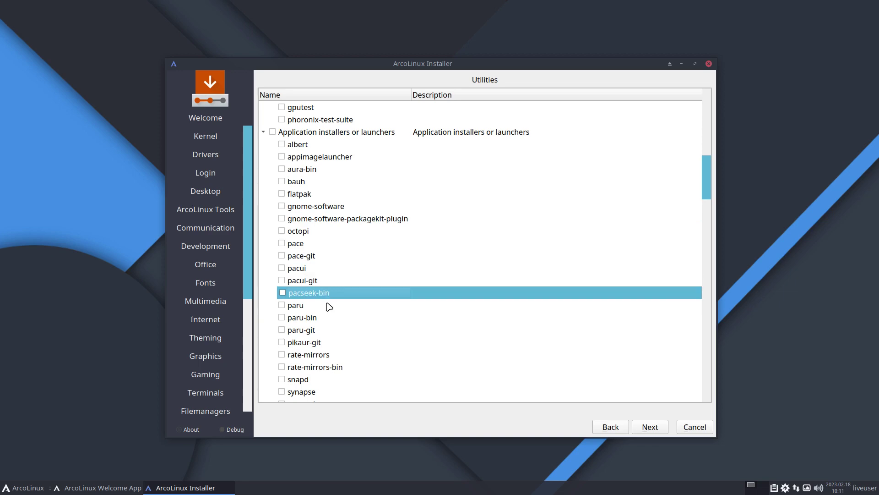
{"action": "left_click", "coordinate": [329, 306]}
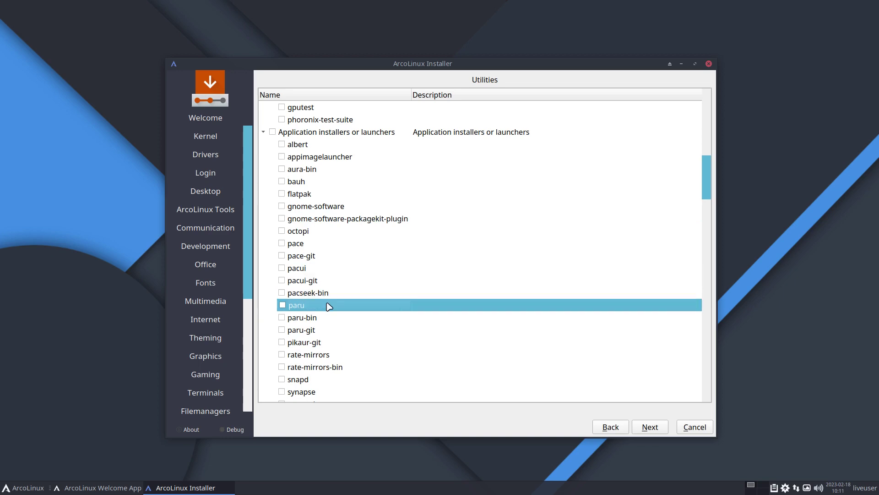
{"action": "left_click", "coordinate": [329, 319]}
{"action": "left_click", "coordinate": [330, 331]}
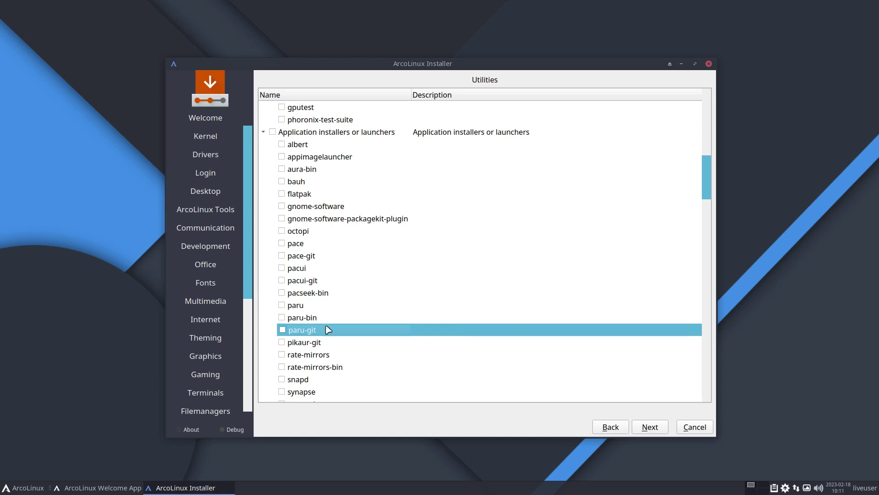
Step: Highlight rate-mirrors, rate-mirrors-bin, synapse, topgrade, yay, yay-bin and yay-git
{"action": "scroll", "coordinate": [329, 334], "scroll_direction": "down", "scroll_amount": 1}
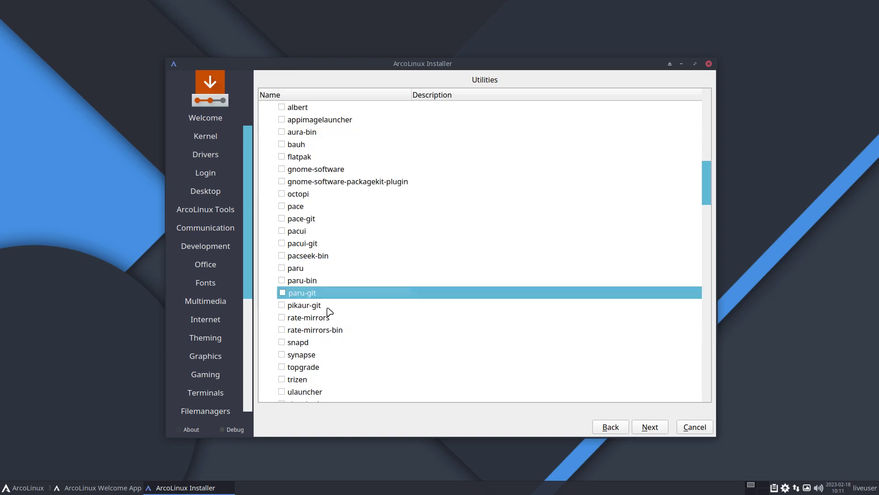
{"action": "left_click", "coordinate": [329, 318]}
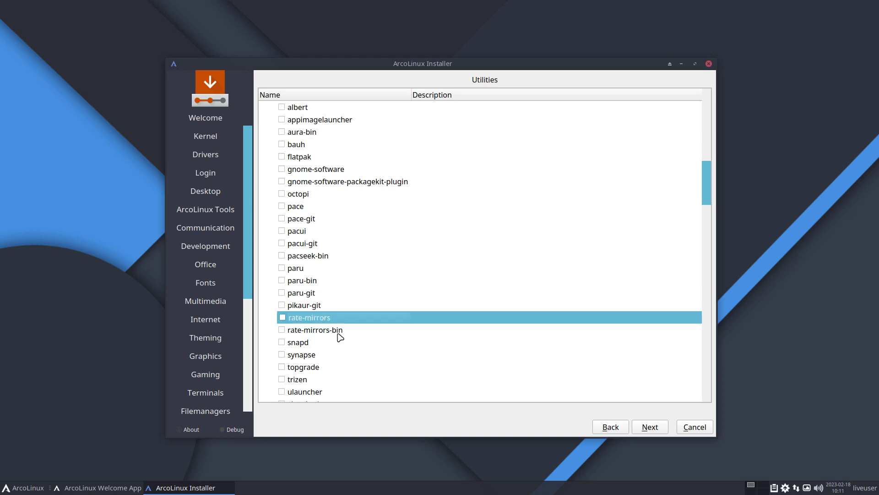
{"action": "left_click", "coordinate": [339, 335]}
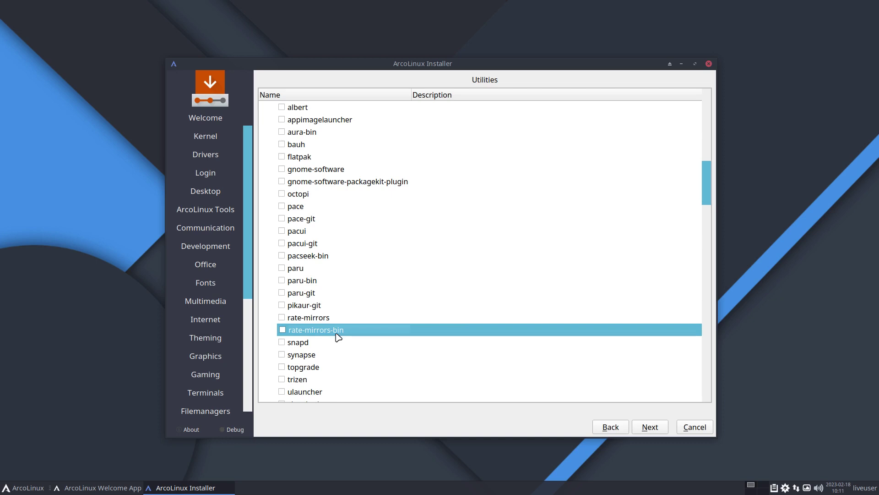
{"action": "left_click", "coordinate": [324, 358]}
{"action": "left_click", "coordinate": [325, 366]}
{"action": "scroll", "coordinate": [412, 321], "scroll_direction": "down", "scroll_amount": 3}
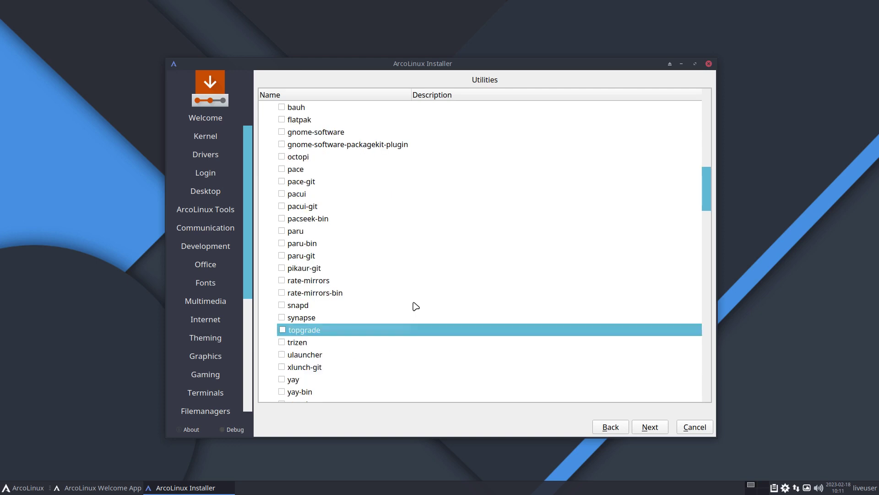
{"action": "left_click", "coordinate": [322, 310]}
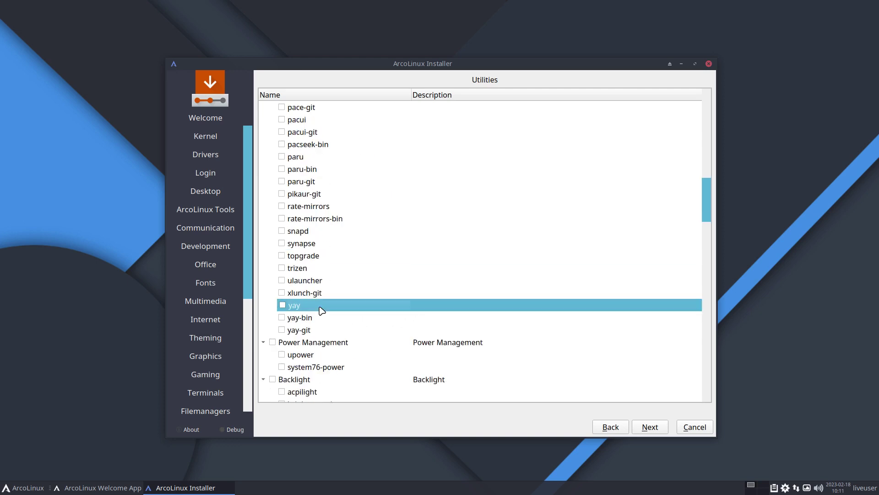
{"action": "left_click", "coordinate": [315, 319]}
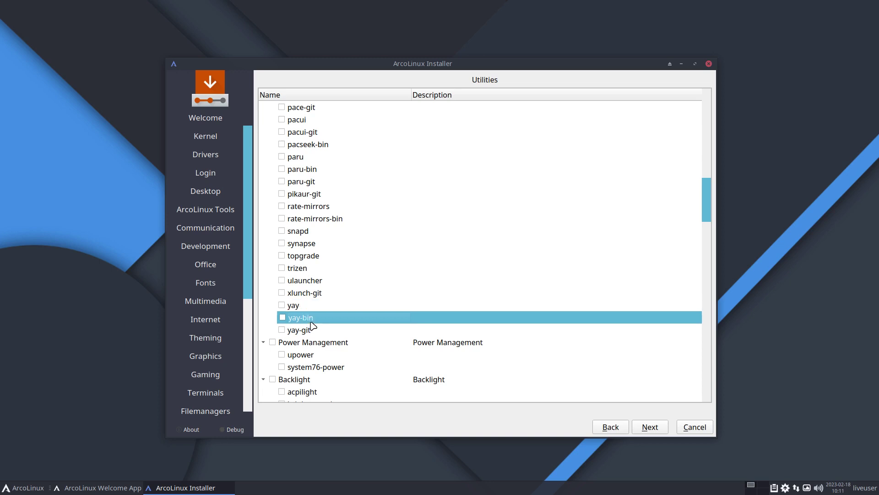
{"action": "left_click", "coordinate": [316, 330]}
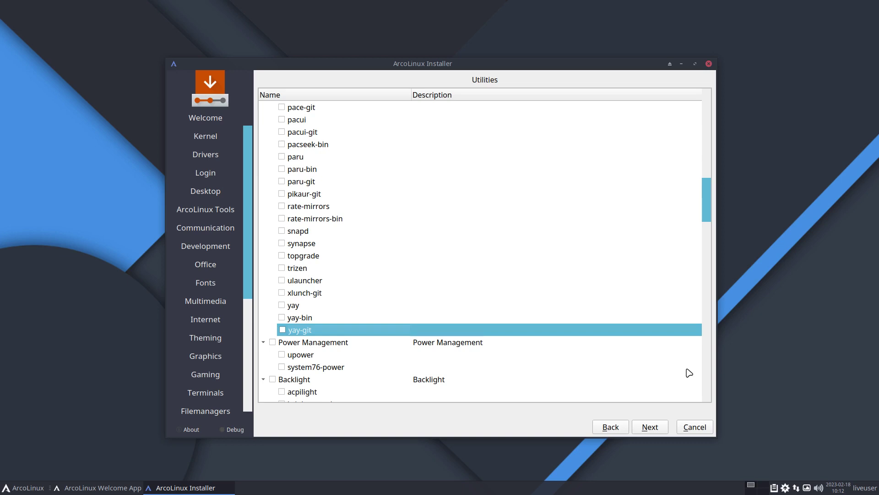
Step: Highlight brillo in the Backlight group, then the cpuid package
{"action": "scroll", "coordinate": [486, 372], "scroll_direction": "down", "scroll_amount": 4}
{"action": "left_click", "coordinate": [306, 268]}
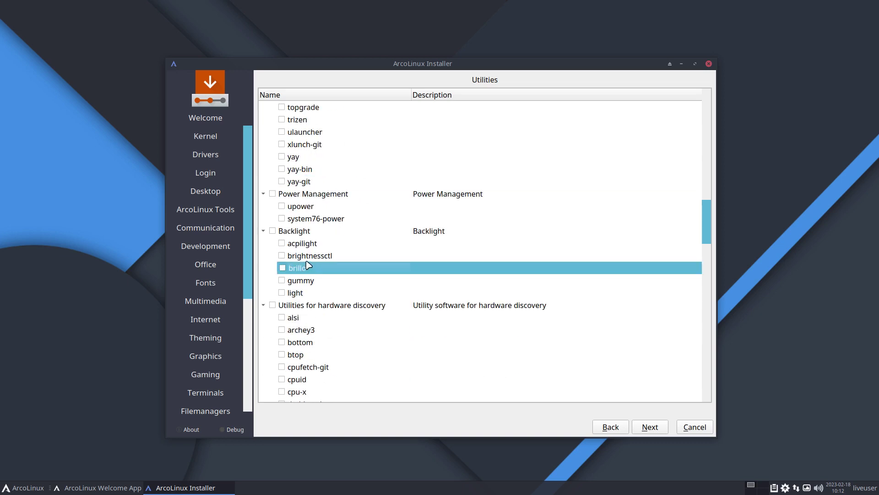
{"action": "left_click", "coordinate": [312, 233]}
{"action": "left_click", "coordinate": [318, 270]}
{"action": "scroll", "coordinate": [370, 363], "scroll_direction": "down", "scroll_amount": 3}
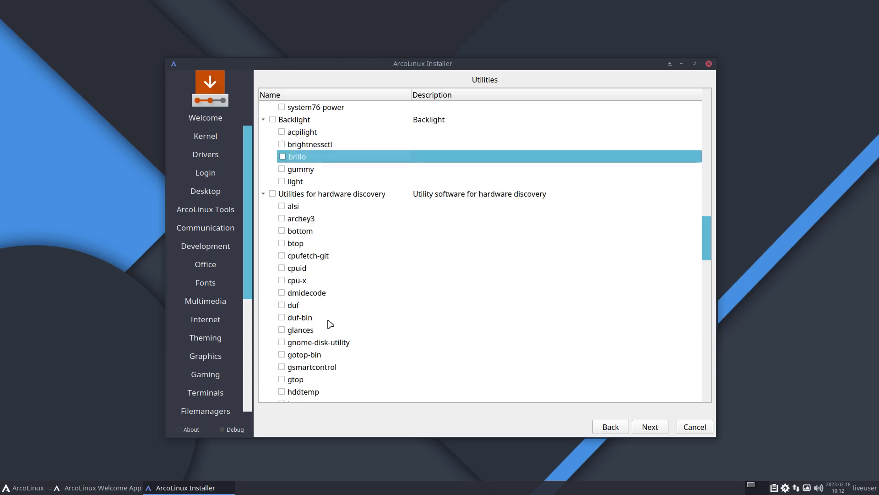
{"action": "left_click", "coordinate": [315, 268]}
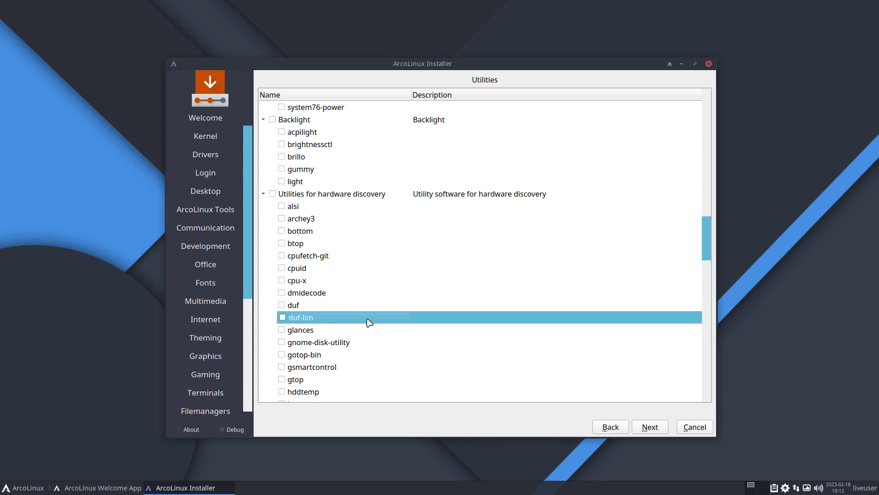
Step: Highlight gnome-disk-utility, hw-probe, inxi and neofetch, scrolling to Utilities Kernels
{"action": "scroll", "coordinate": [368, 323], "scroll_direction": "down", "scroll_amount": 4}
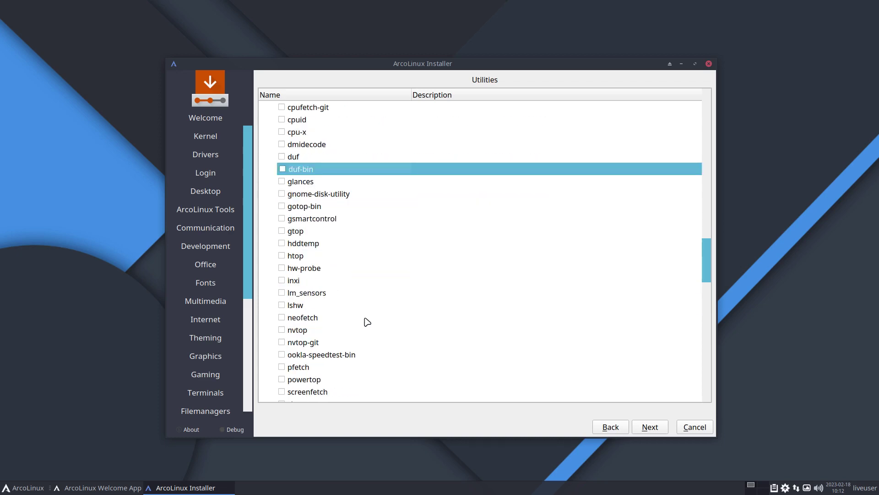
{"action": "left_click", "coordinate": [337, 202]}
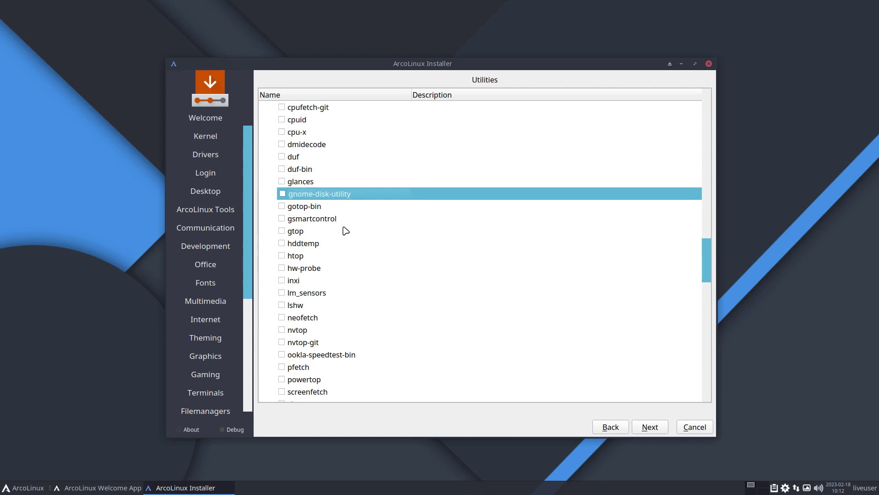
{"action": "left_click", "coordinate": [316, 270]}
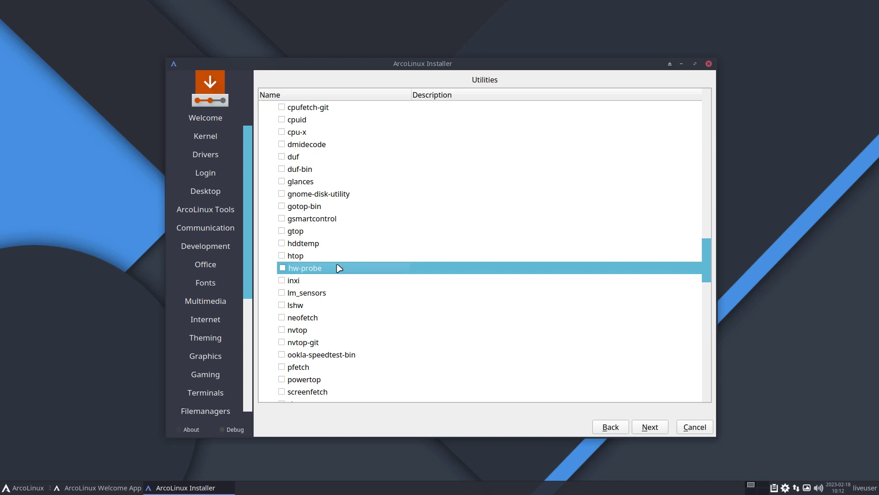
{"action": "left_click", "coordinate": [337, 283]}
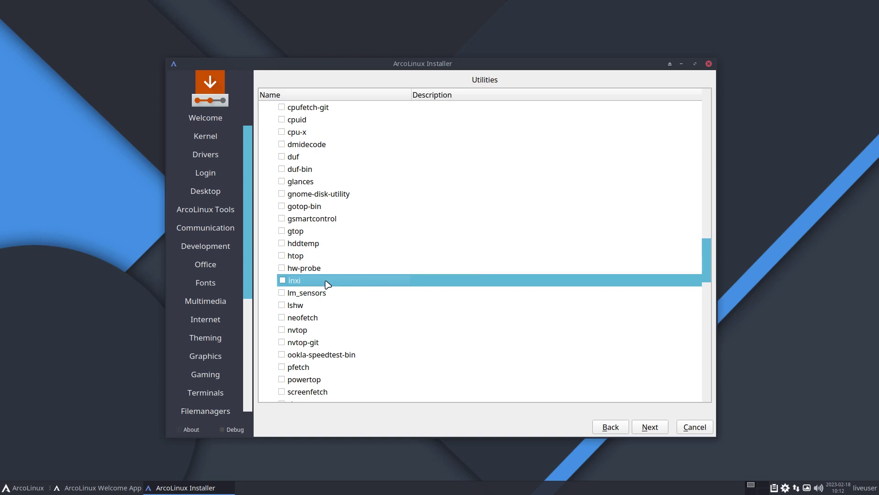
{"action": "scroll", "coordinate": [328, 284], "scroll_direction": "down", "scroll_amount": 1}
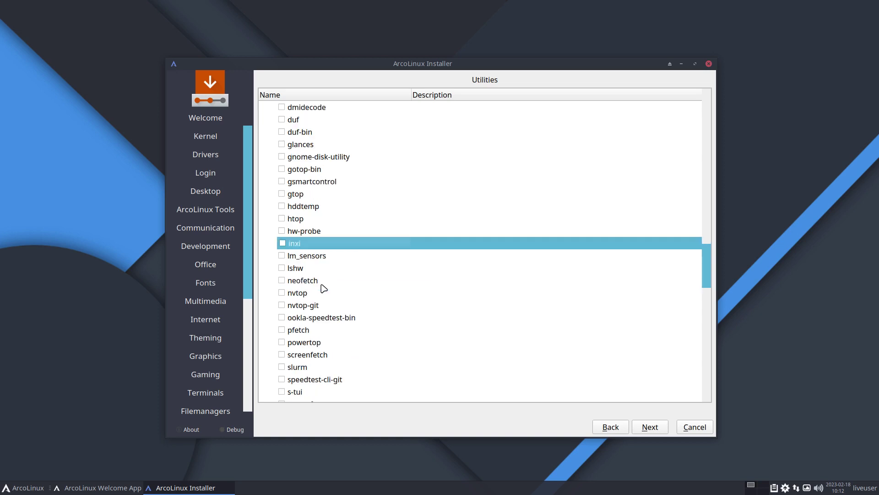
{"action": "left_click", "coordinate": [327, 283]}
{"action": "scroll", "coordinate": [347, 305], "scroll_direction": "down", "scroll_amount": 5}
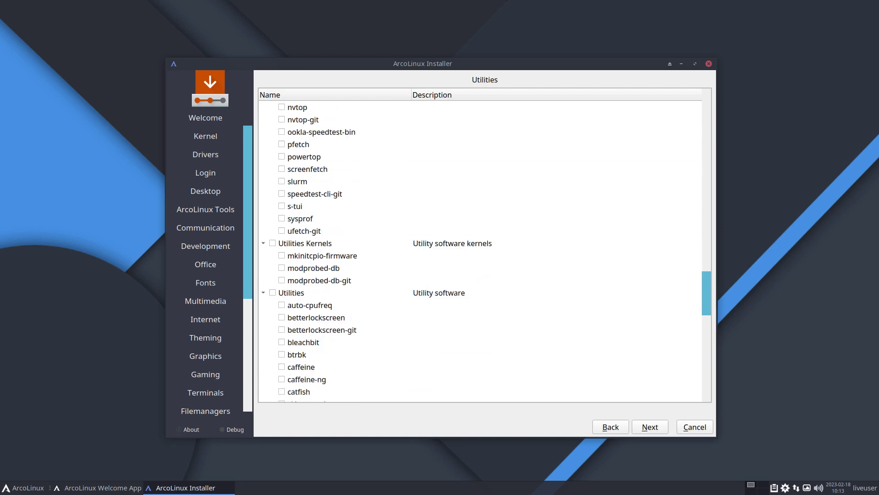
{"action": "scroll", "coordinate": [428, 331], "scroll_direction": "down", "scroll_amount": 5}
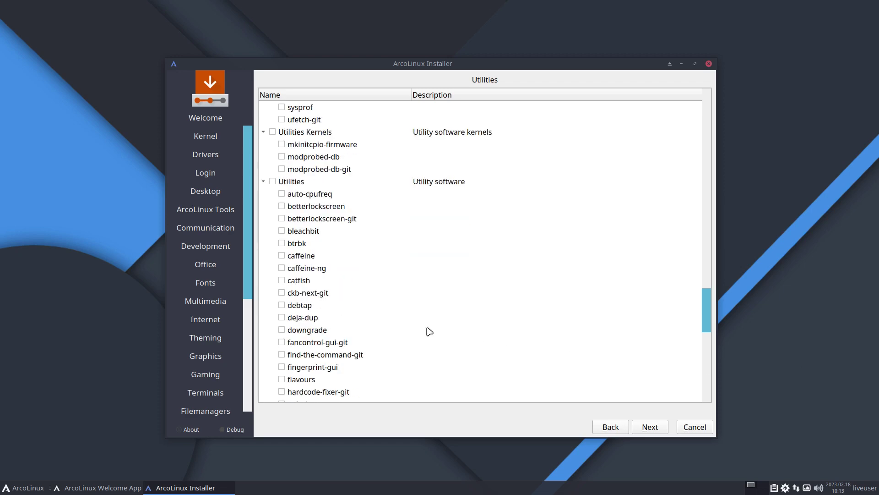
{"action": "scroll", "coordinate": [428, 332], "scroll_direction": "up", "scroll_amount": 3}
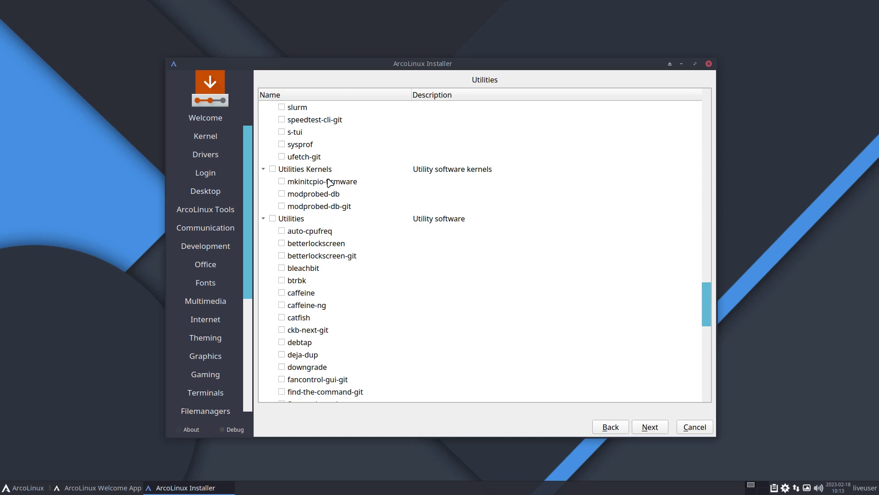
{"action": "left_click", "coordinate": [329, 194]}
{"action": "left_click", "coordinate": [335, 207]}
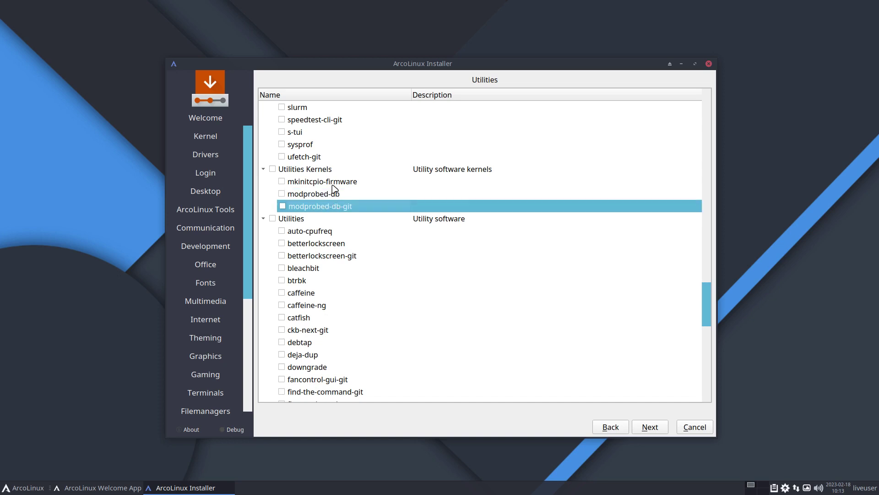
{"action": "left_click", "coordinate": [333, 186]}
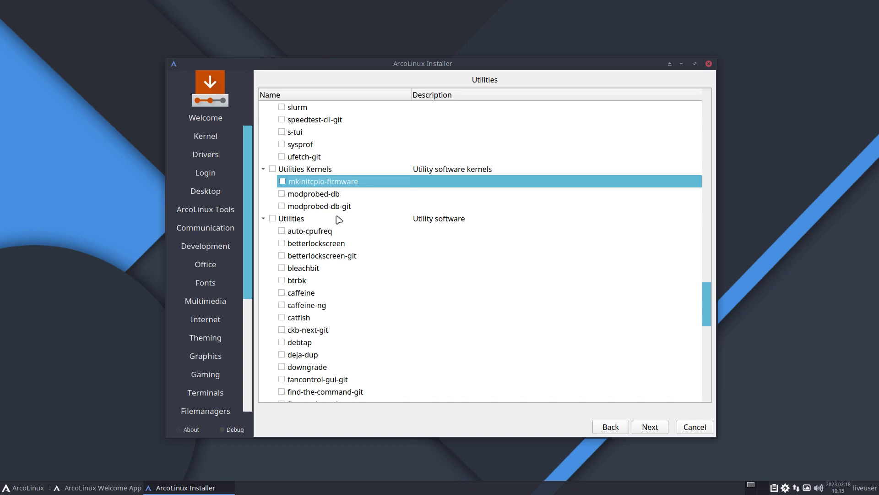
{"action": "scroll", "coordinate": [344, 257], "scroll_direction": "down", "scroll_amount": 3}
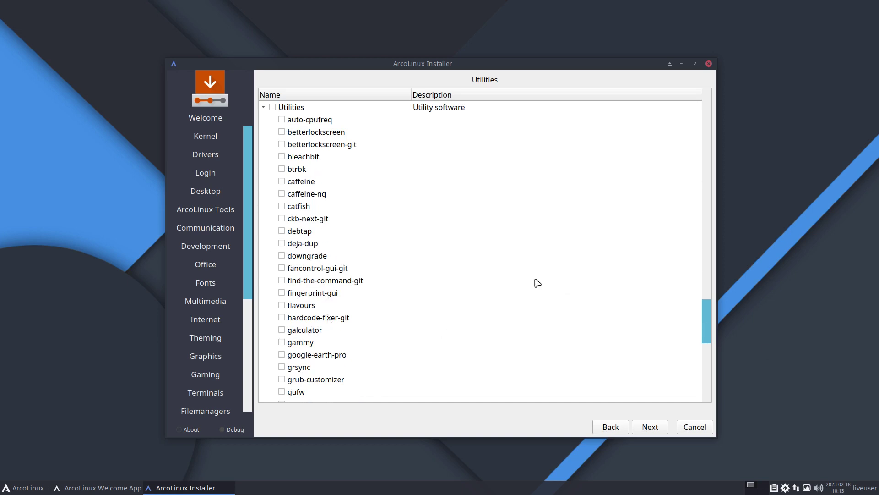
{"action": "left_click", "coordinate": [334, 133]}
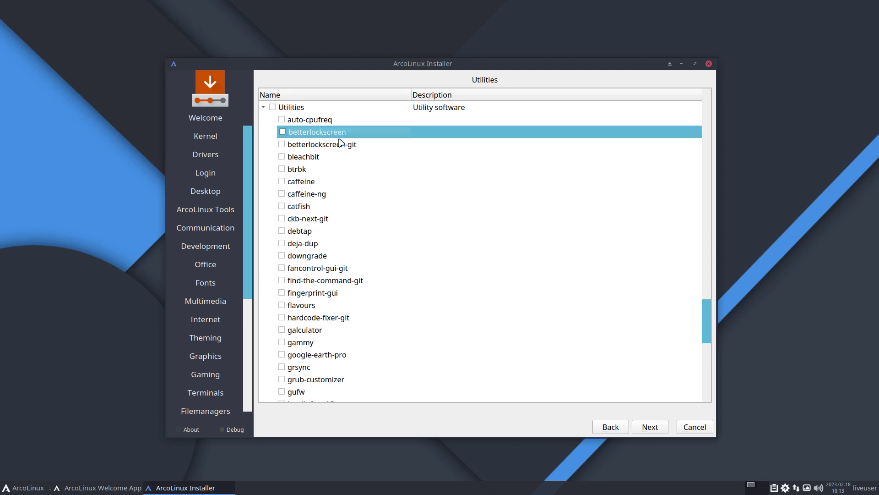
{"action": "left_click", "coordinate": [336, 145]}
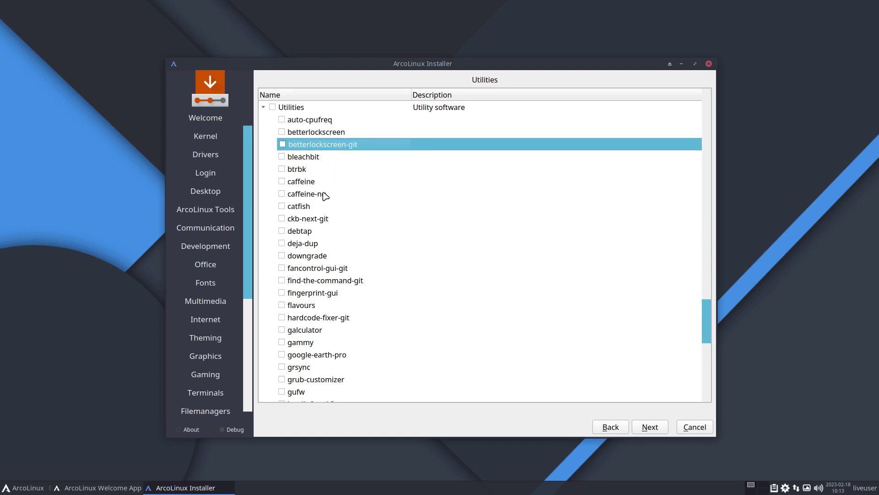
{"action": "left_click", "coordinate": [316, 221]}
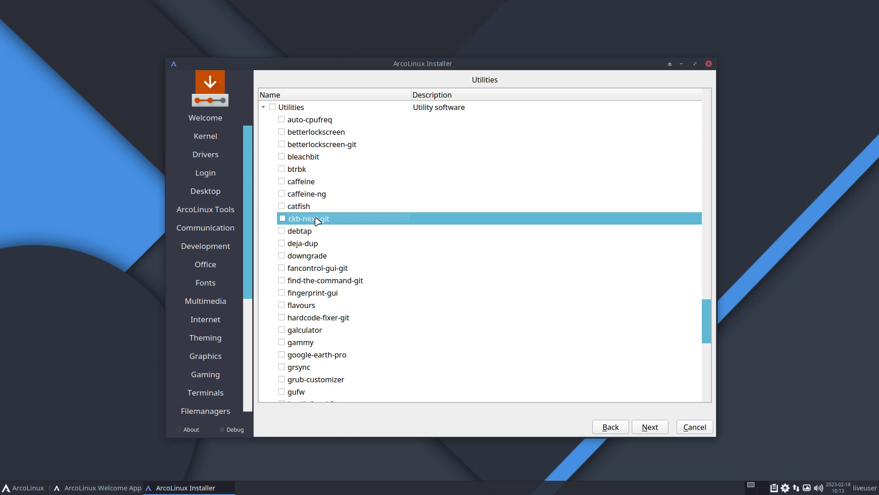
{"action": "scroll", "coordinate": [319, 222], "scroll_direction": "down", "scroll_amount": 2}
{"action": "left_click", "coordinate": [305, 158]}
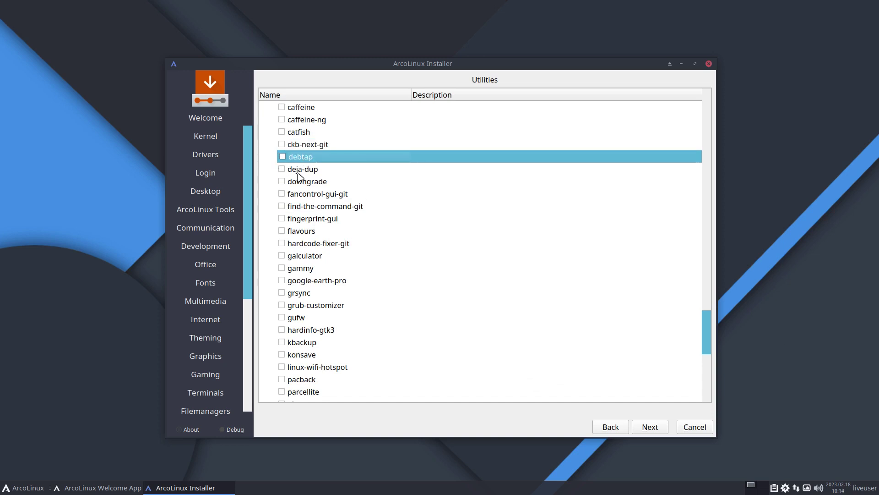
{"action": "left_click", "coordinate": [315, 181]}
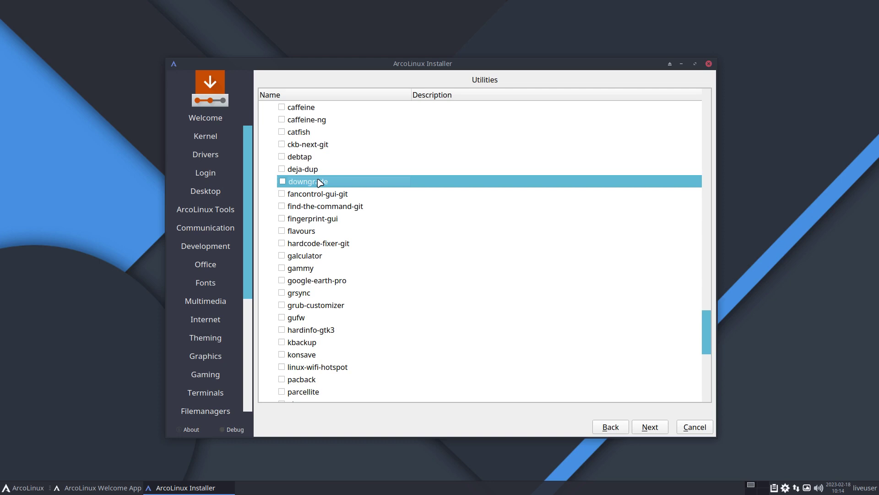
{"action": "left_click", "coordinate": [321, 208]}
{"action": "left_click", "coordinate": [321, 223]}
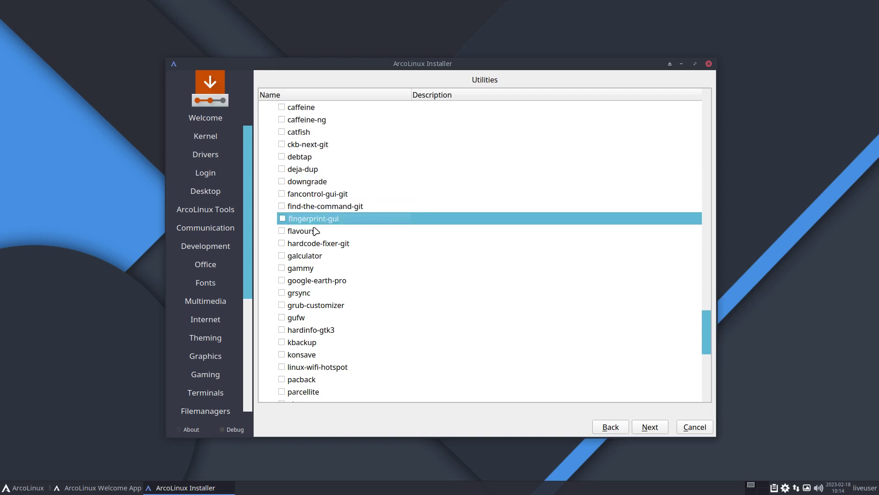
{"action": "left_click", "coordinate": [315, 232]}
{"action": "left_click", "coordinate": [320, 244]}
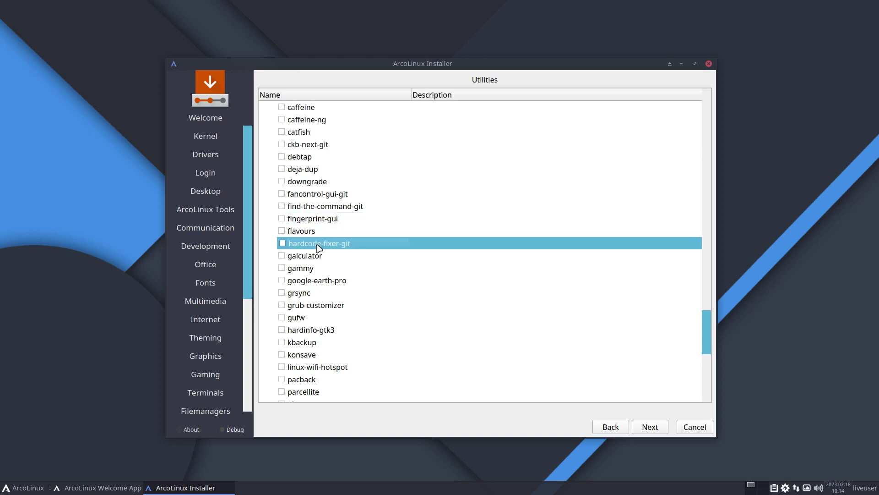
{"action": "scroll", "coordinate": [332, 246], "scroll_direction": "down", "scroll_amount": 1}
{"action": "scroll", "coordinate": [332, 246], "scroll_direction": "down", "scroll_amount": 3}
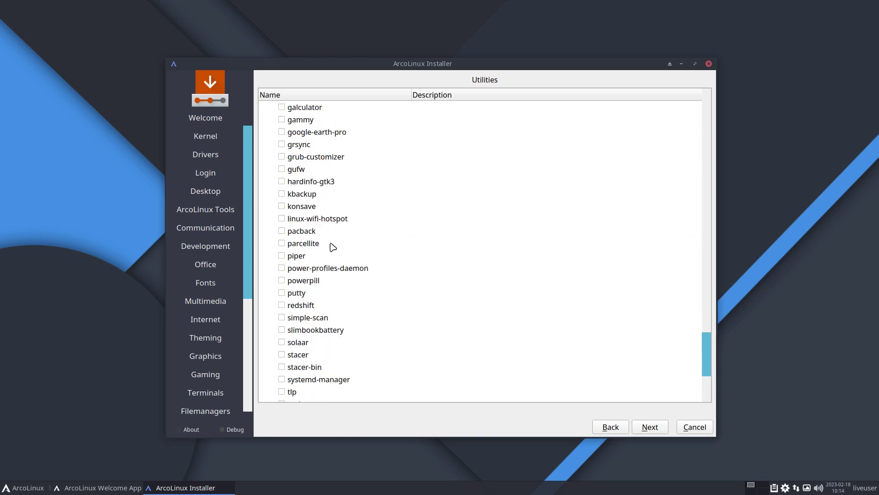
{"action": "left_click", "coordinate": [330, 157]}
{"action": "scroll", "coordinate": [356, 191], "scroll_direction": "down", "scroll_amount": 1}
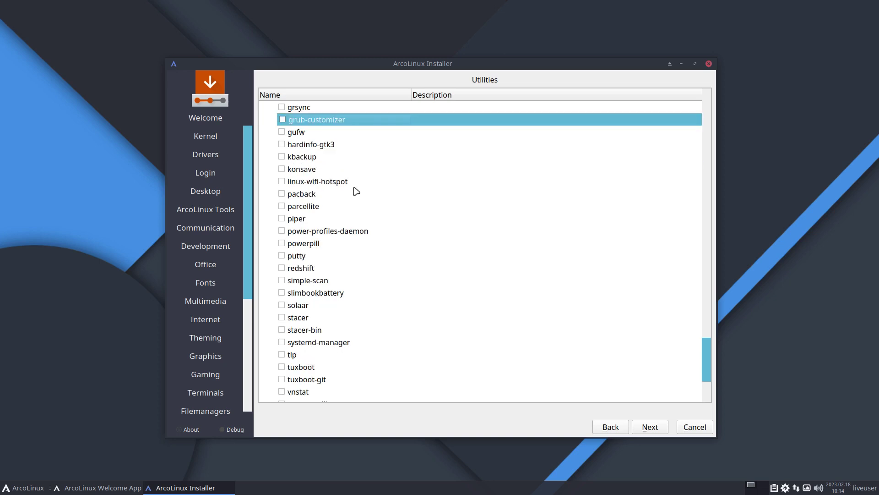
{"action": "left_click", "coordinate": [318, 173]}
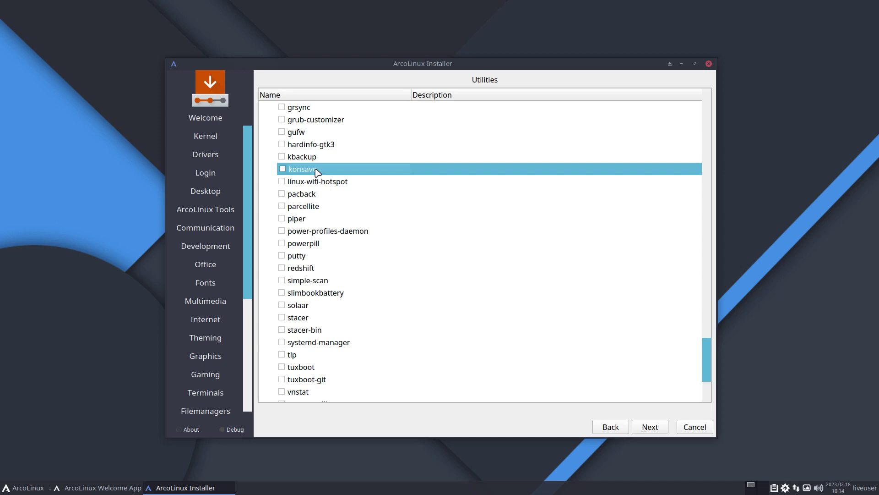
{"action": "scroll", "coordinate": [317, 173], "scroll_direction": "down", "scroll_amount": 1}
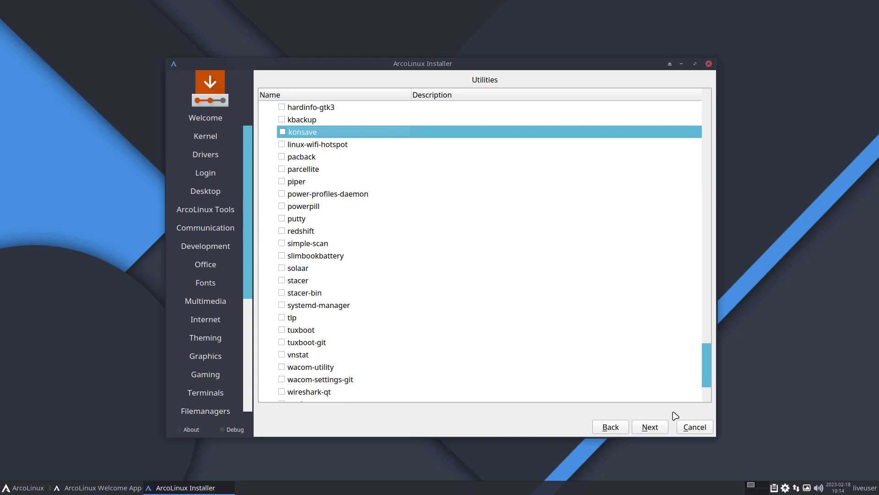
Step: Advance to the Applications page and highlight the github-desktop-bin package
{"action": "left_click", "coordinate": [650, 426]}
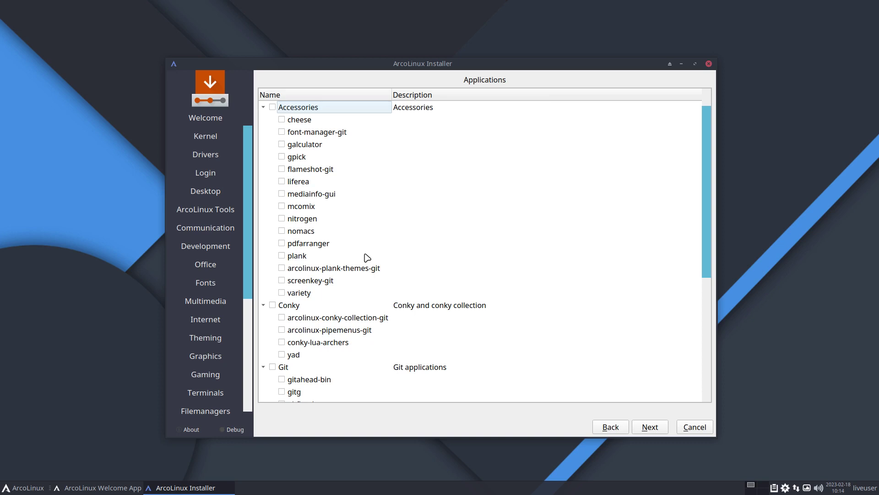
{"action": "scroll", "coordinate": [367, 257], "scroll_direction": "down", "scroll_amount": 5}
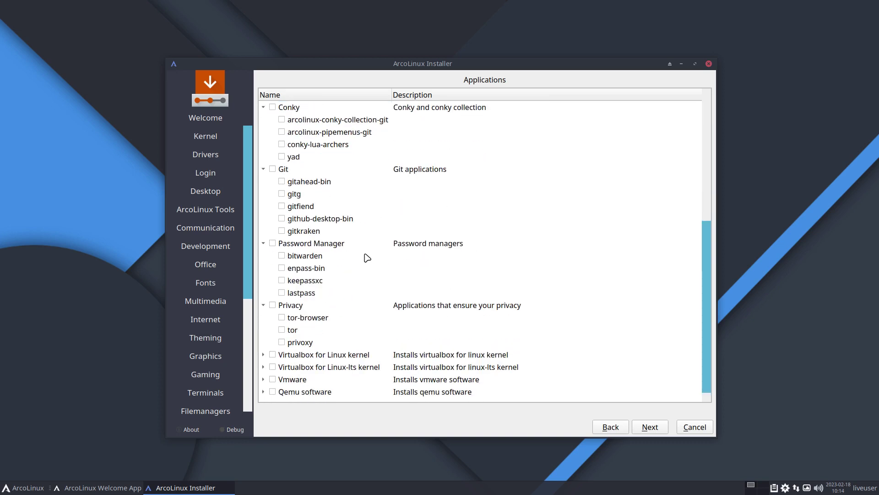
{"action": "left_click", "coordinate": [354, 223]}
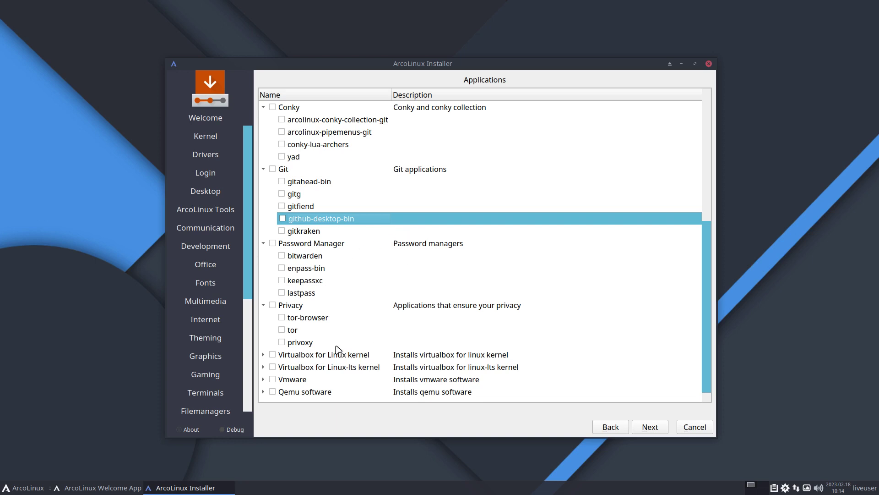
Step: Expand Qemu software and highlight qemu-base, qemu-full, quickemu, quickemu-git and quickgui-bin
{"action": "left_click", "coordinate": [263, 392]}
{"action": "scroll", "coordinate": [350, 371], "scroll_direction": "down", "scroll_amount": 2}
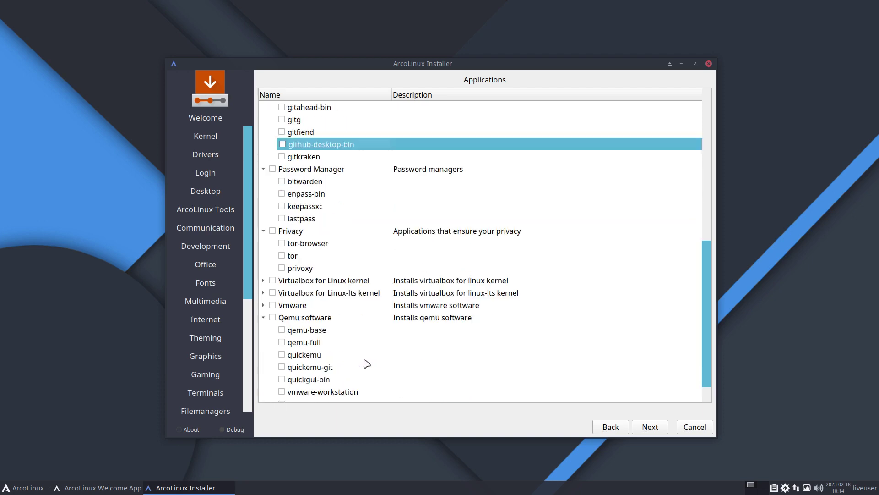
{"action": "left_click", "coordinate": [307, 332]}
{"action": "left_click", "coordinate": [310, 344]}
{"action": "left_click", "coordinate": [316, 356]}
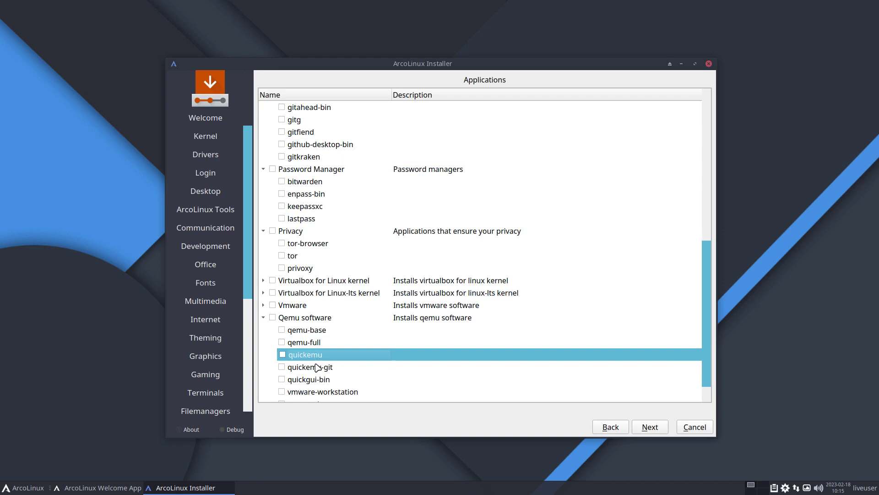
{"action": "left_click", "coordinate": [326, 368]}
{"action": "left_click", "coordinate": [327, 380]}
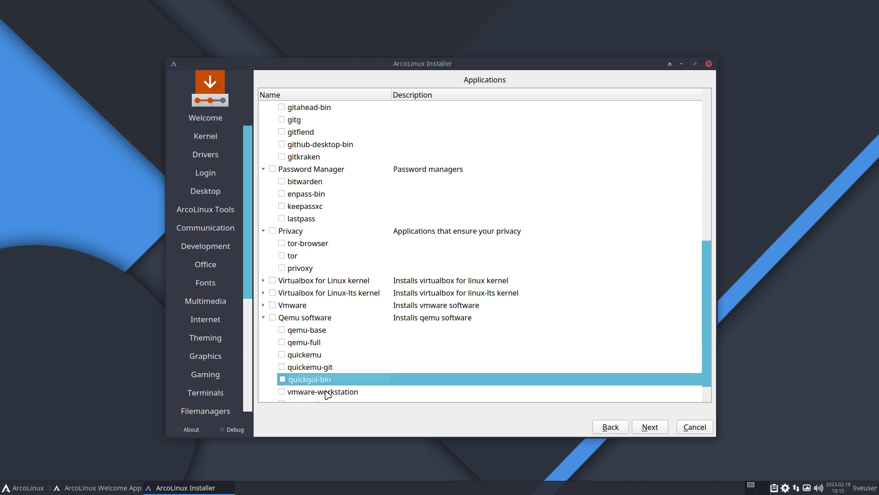
Step: Highlight vmware-workstation and vmware-keymaps, briefly expanding and collapsing the Vmware category
{"action": "scroll", "coordinate": [353, 379], "scroll_direction": "down", "scroll_amount": 1}
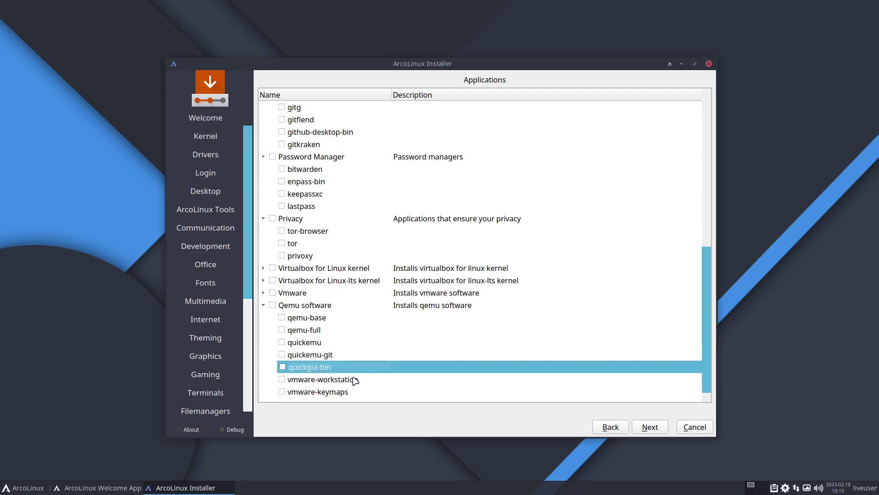
{"action": "left_click", "coordinate": [328, 383]}
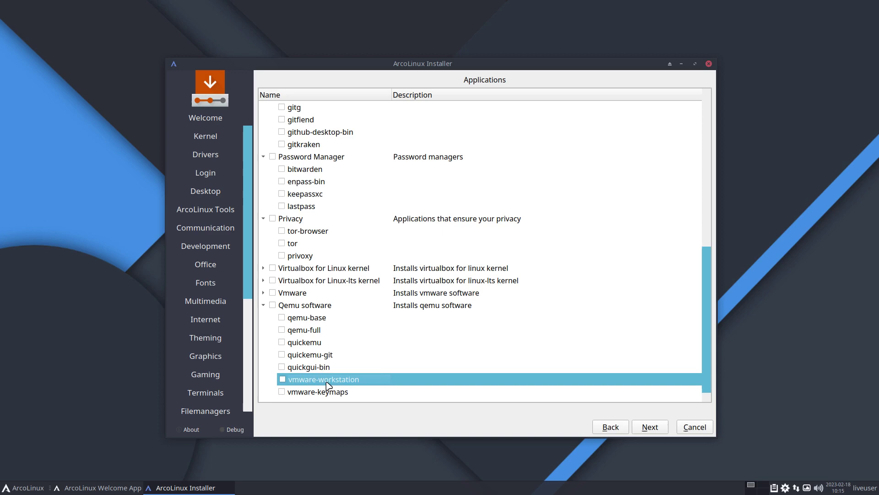
{"action": "left_click", "coordinate": [264, 293]}
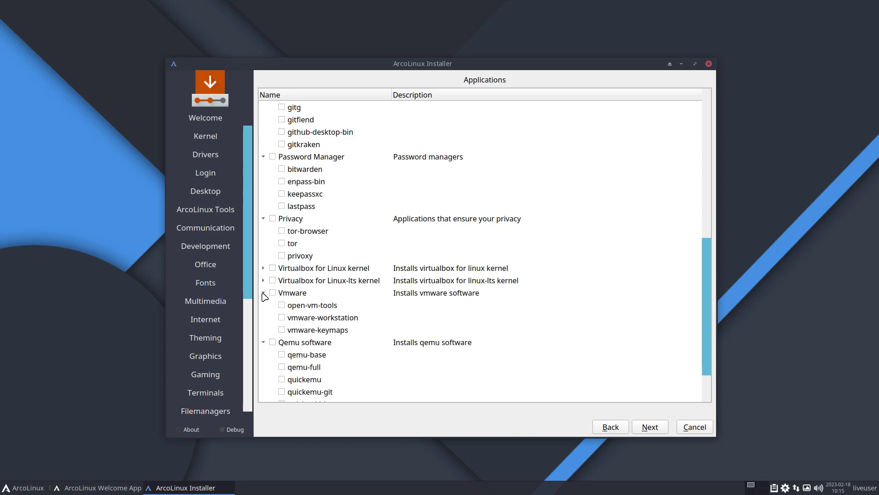
{"action": "left_click", "coordinate": [264, 293]}
{"action": "left_click", "coordinate": [321, 394]}
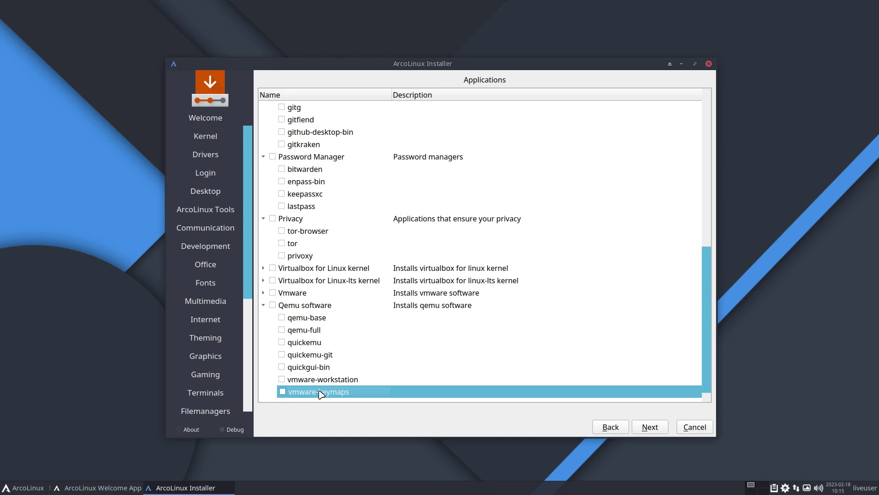
{"action": "left_click", "coordinate": [331, 379]}
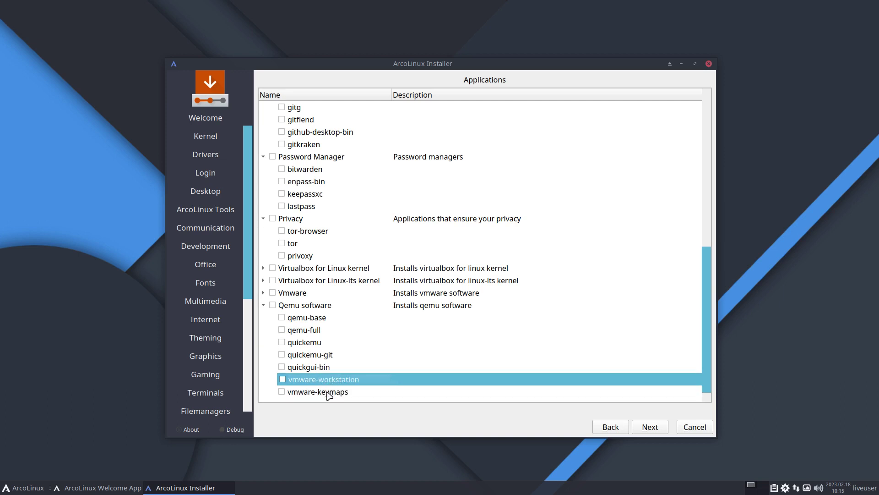
{"action": "left_click", "coordinate": [328, 394]}
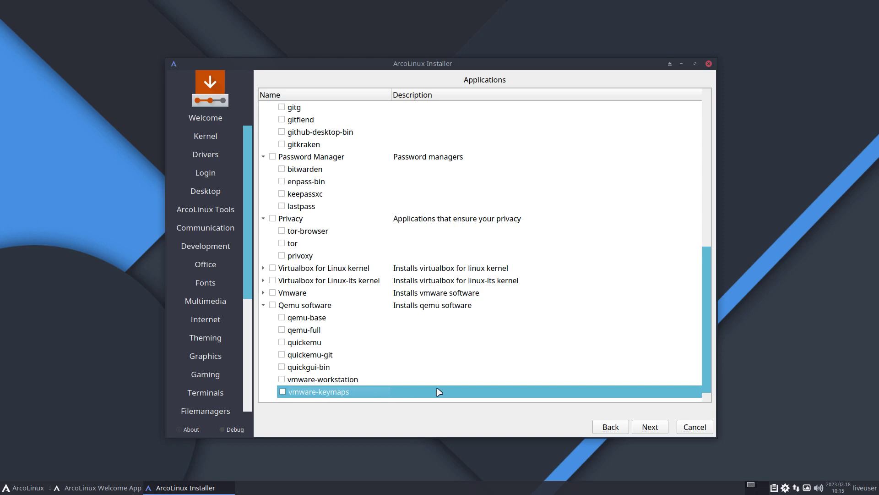
Step: Go past ArcoLinux Dev to the location page, then return to the unticked ArcoLinux Dev packages
{"action": "left_click", "coordinate": [648, 431]}
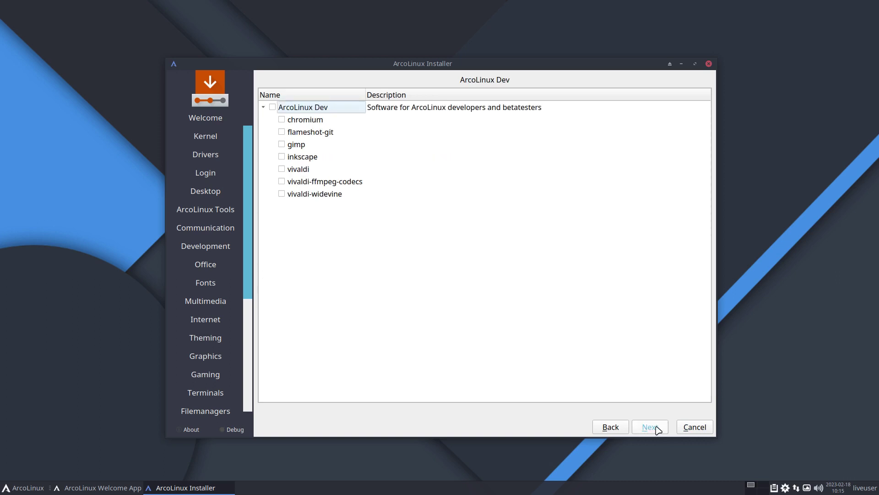
{"action": "left_click", "coordinate": [655, 430]}
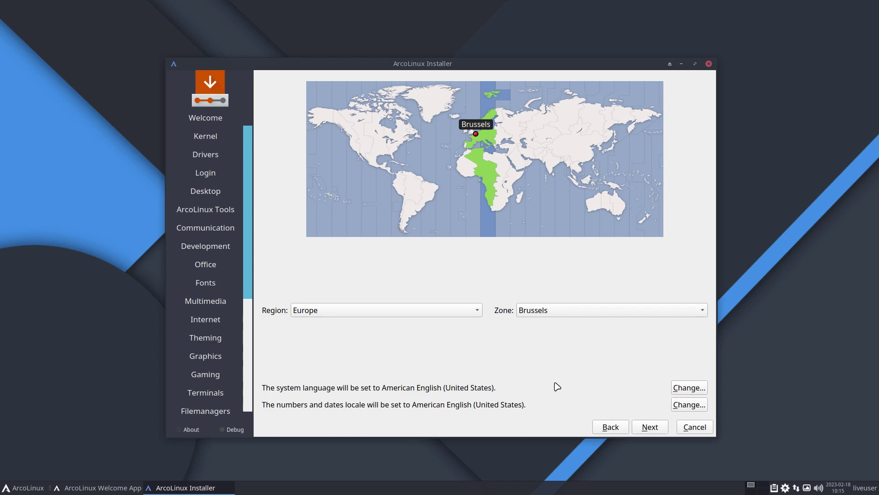
{"action": "left_click", "coordinate": [610, 426]}
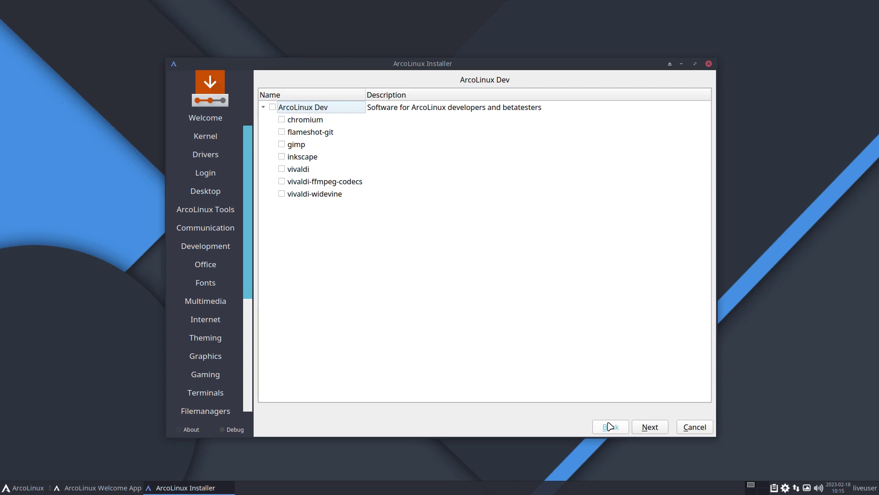